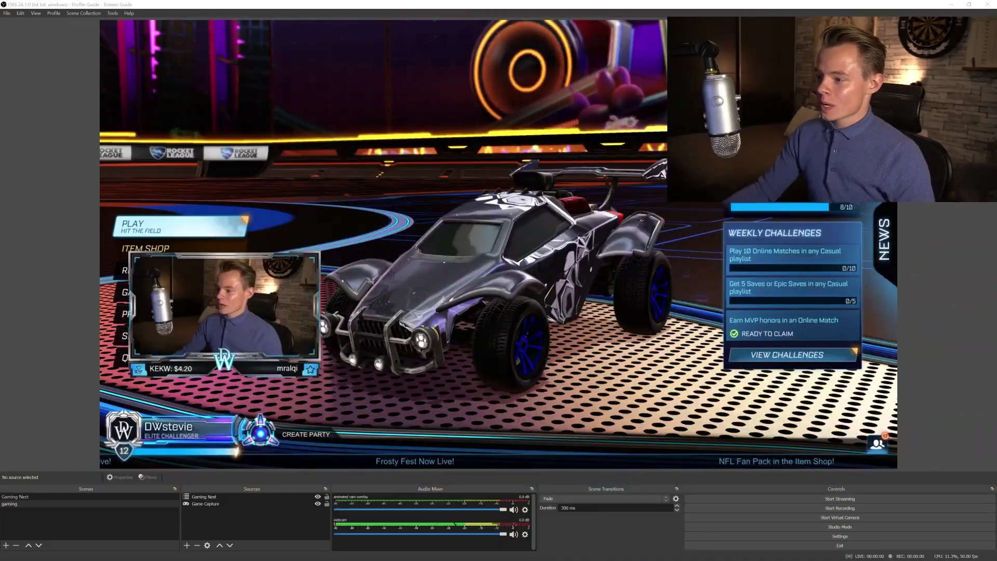
# Add a new scene named "Intermission scene"
pyautogui.click(89, 522)
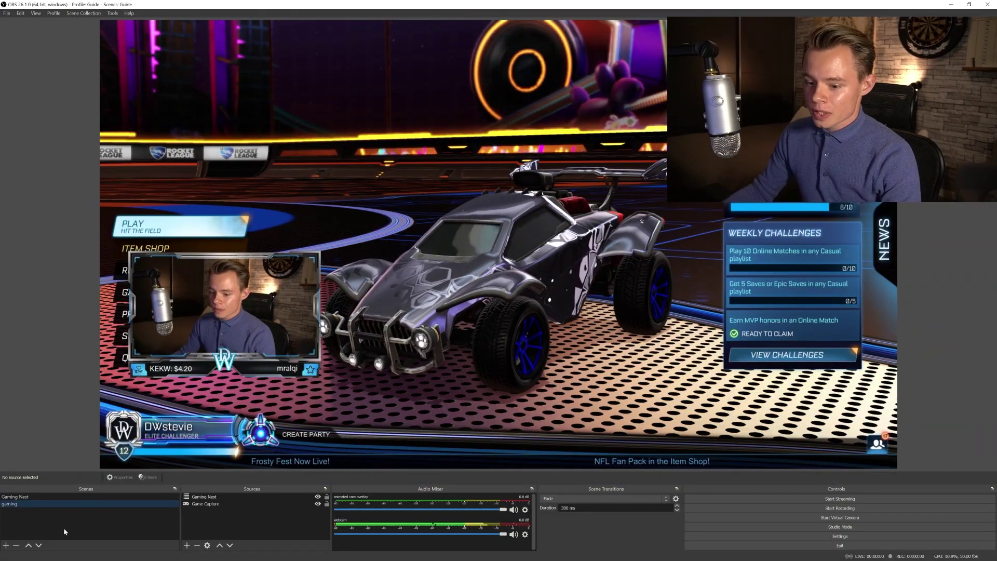
pyautogui.click(7, 545)
pyautogui.write('Inte')
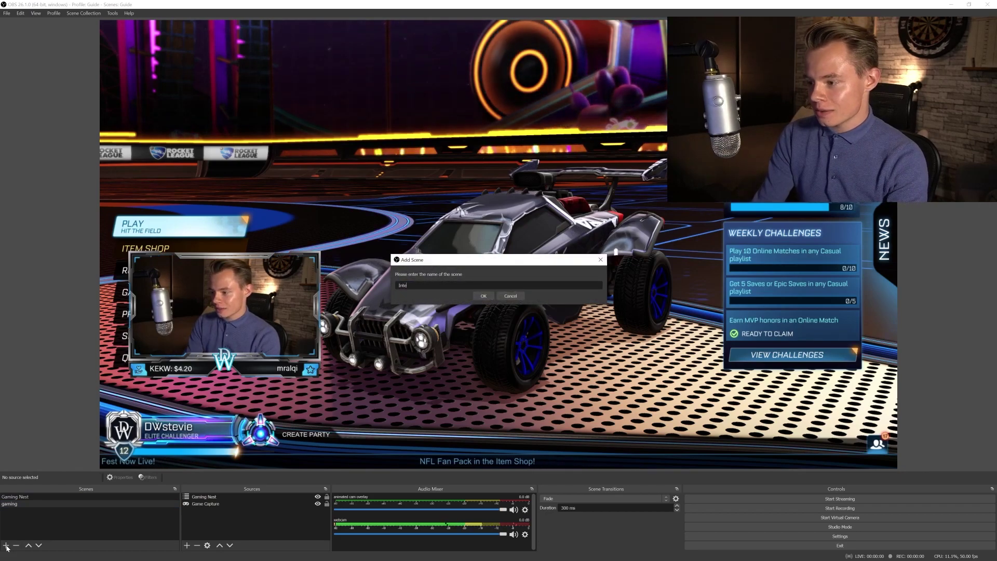
pyautogui.write('rmission scene')
pyautogui.press('Return')
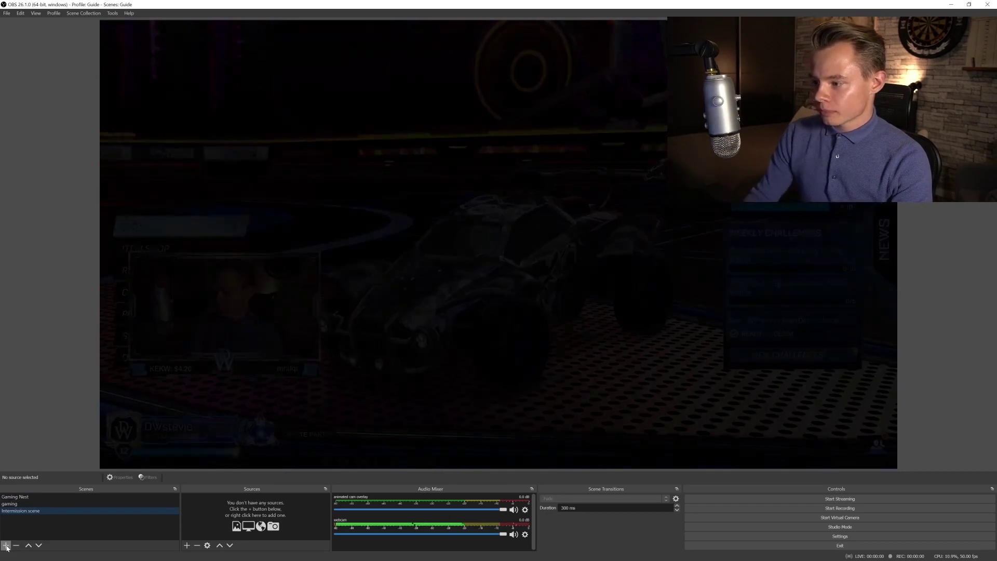
# Add the existing webcam video capture device as a source in the intermission scene
pyautogui.click(187, 545)
pyautogui.click(221, 498)
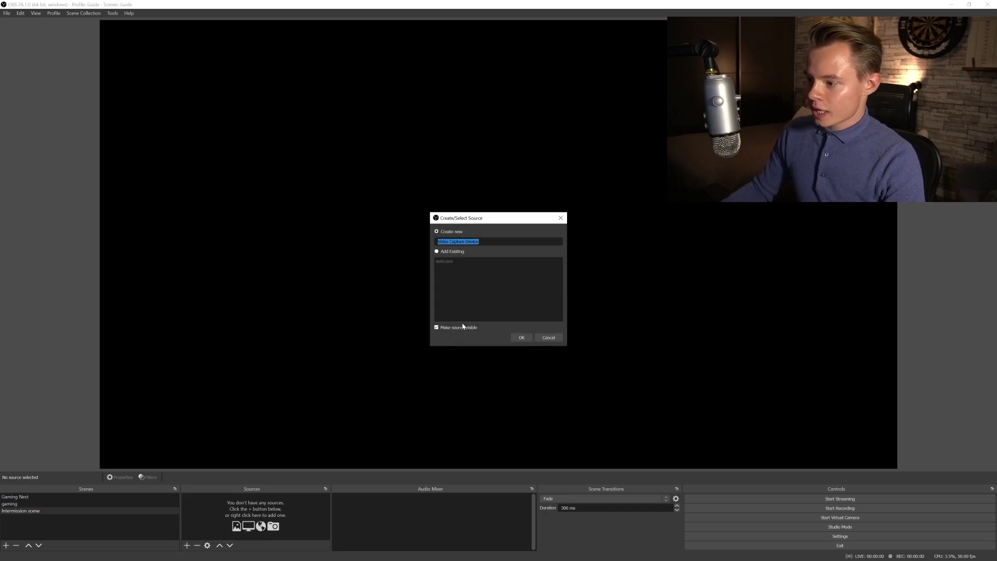
pyautogui.click(521, 338)
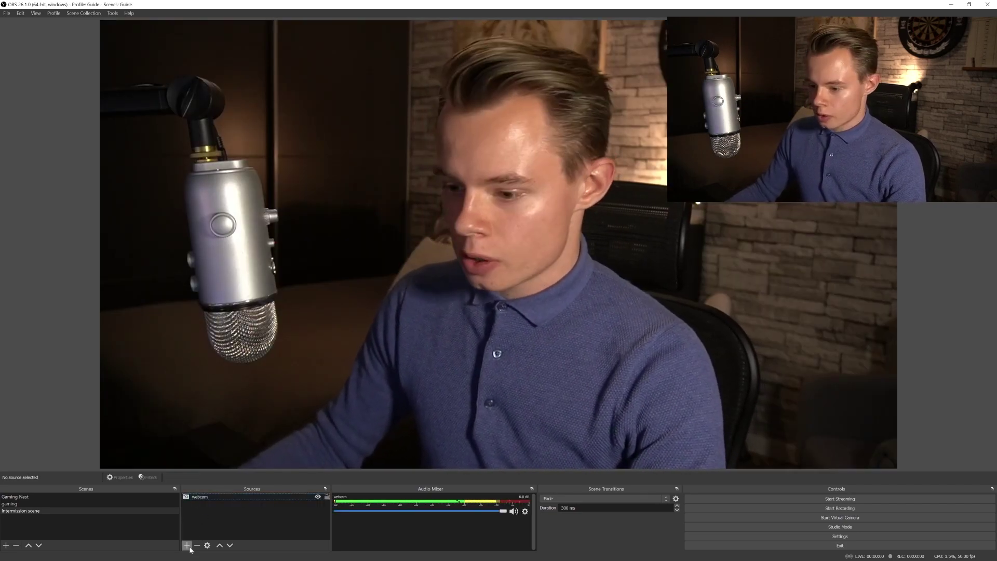
# Create a new image source named "intermission overlay" in the intermission scene
pyautogui.click(187, 545)
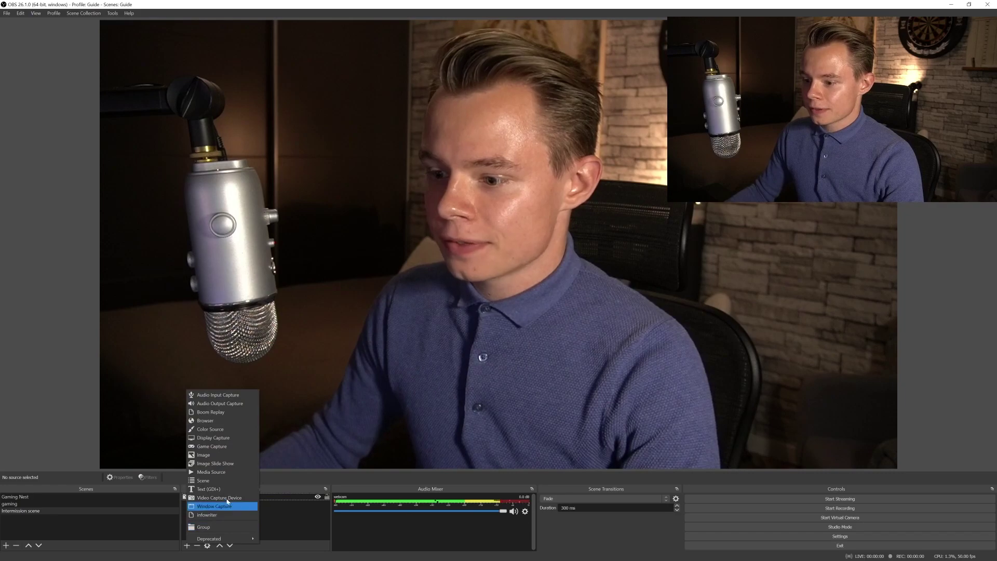
pyautogui.click(219, 455)
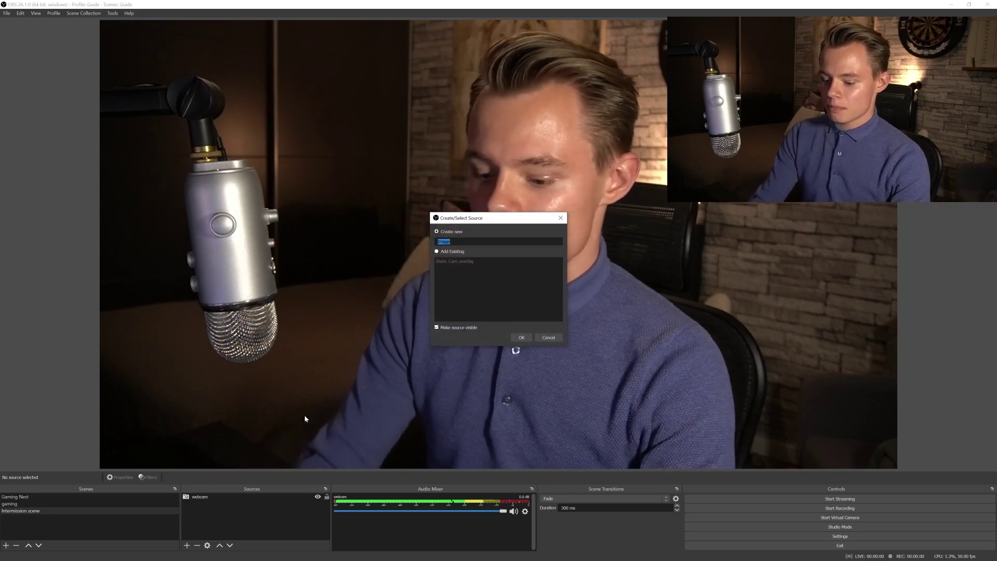
pyautogui.write('intermissio')
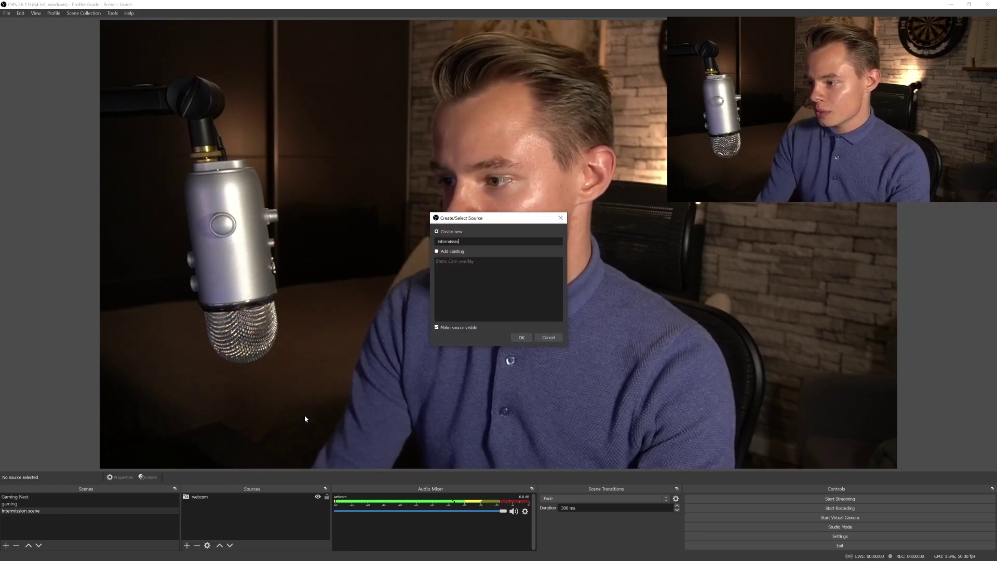
pyautogui.write('n overlay')
pyautogui.press('Return')
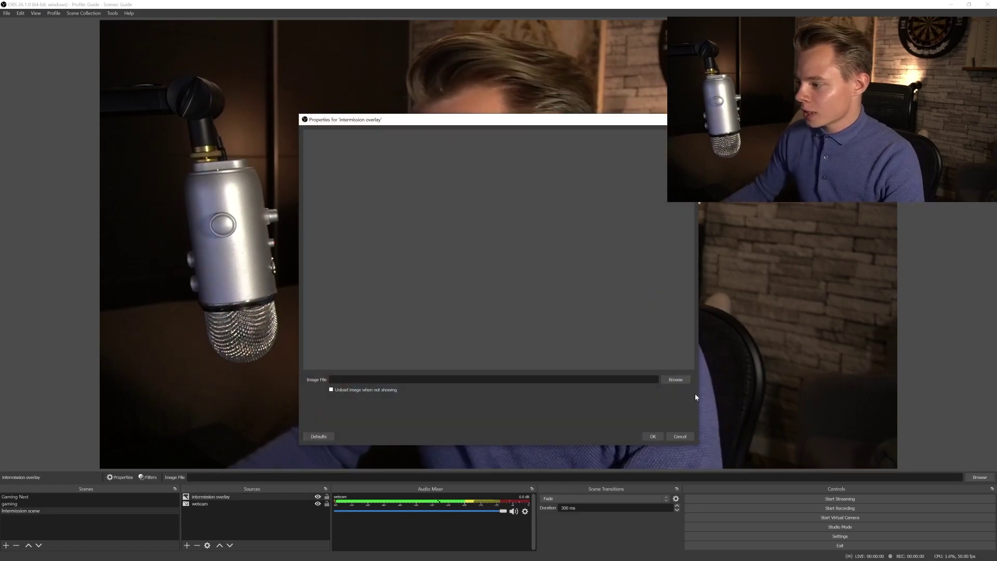
# Set the overlay's image file to Intermission.png from the Intermission folder of the Free DiggingWinning Stream package
pyautogui.click(676, 379)
pyautogui.scroll(10, 394, 243)
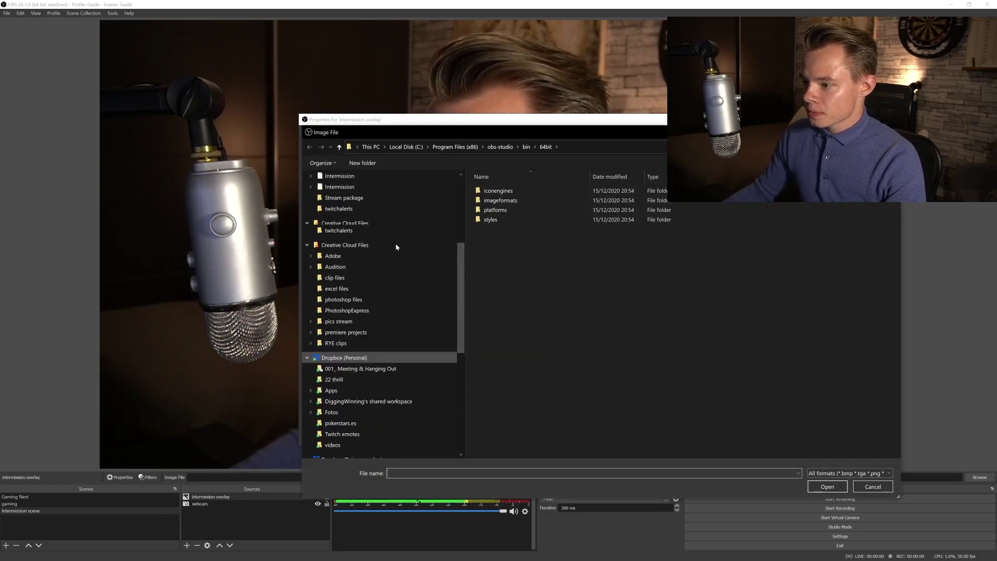
pyautogui.click(348, 253)
pyautogui.doubleClick(503, 191)
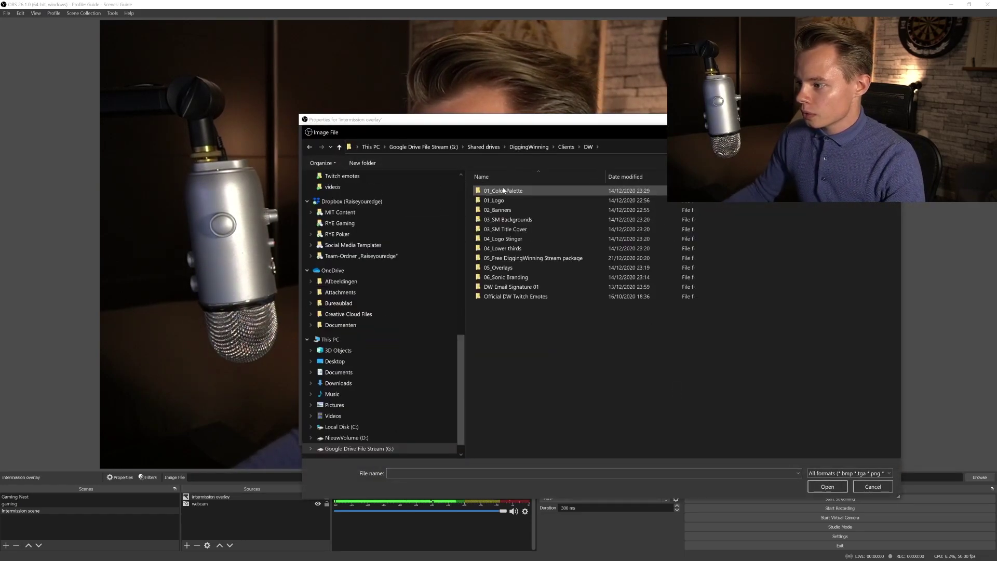
pyautogui.doubleClick(506, 258)
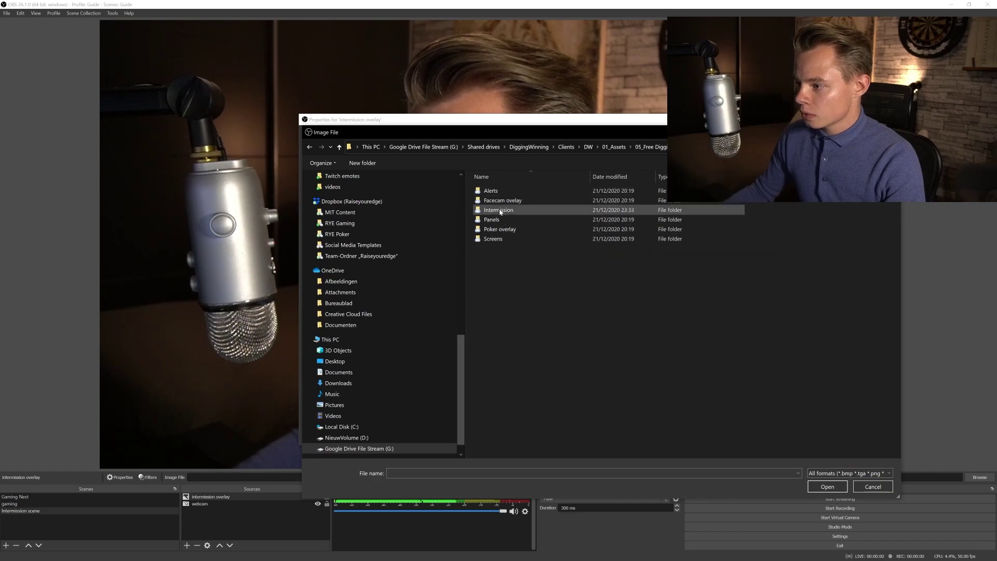
pyautogui.doubleClick(499, 211)
pyautogui.click(836, 488)
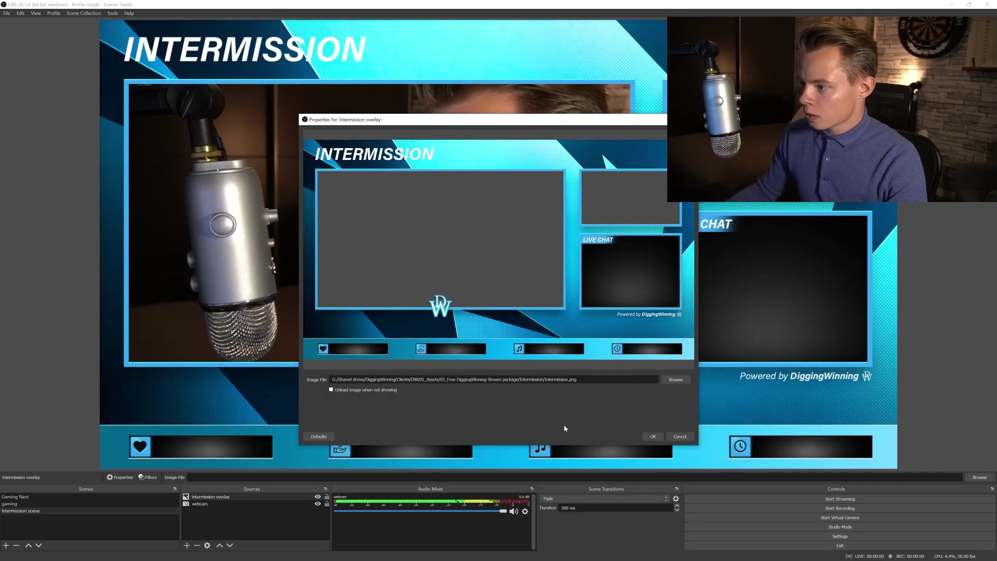
pyautogui.click(653, 437)
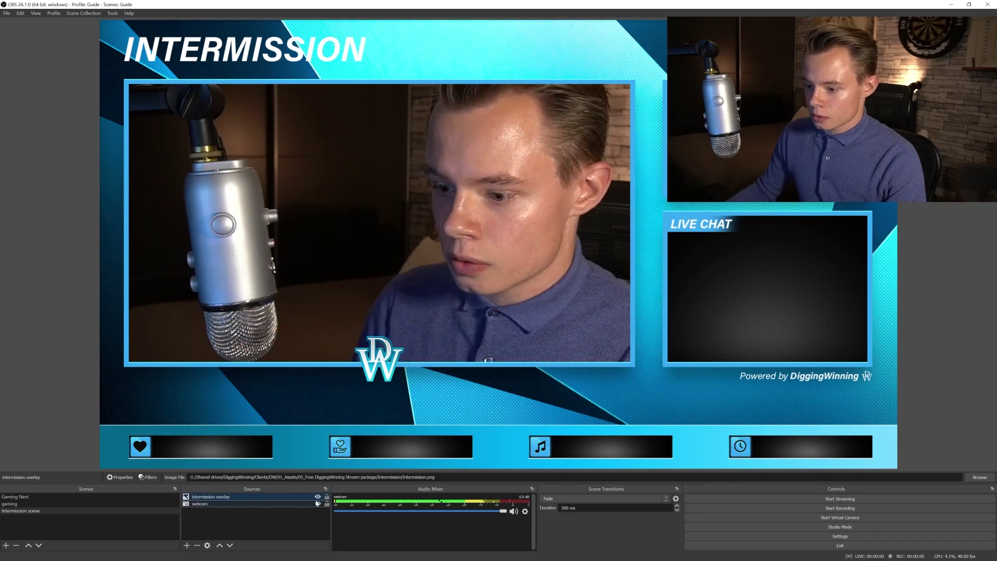
# Select the webcam source and unlock the preview so that sources can be resized
pyautogui.click(292, 505)
pyautogui.rightClick(302, 151)
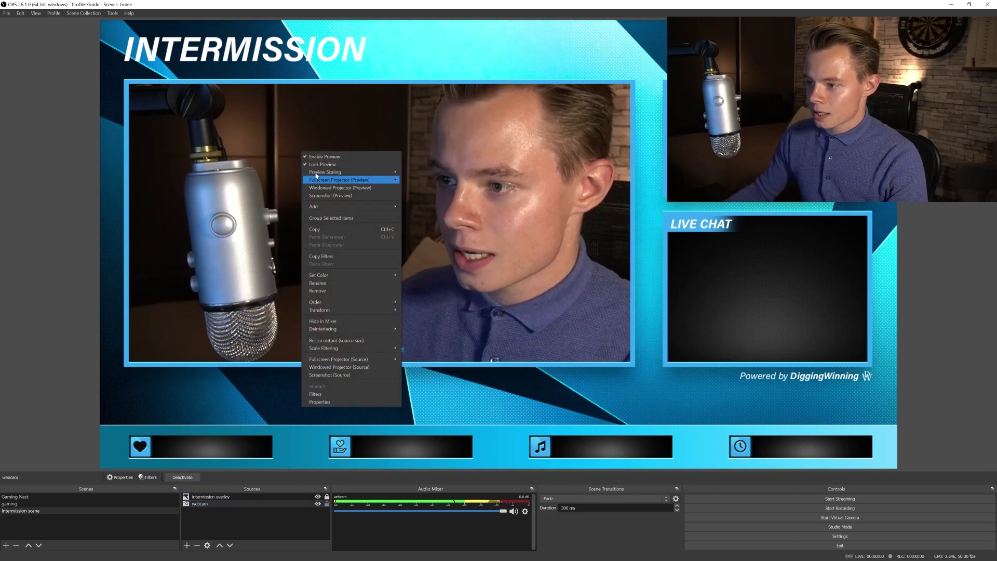
pyautogui.click(318, 166)
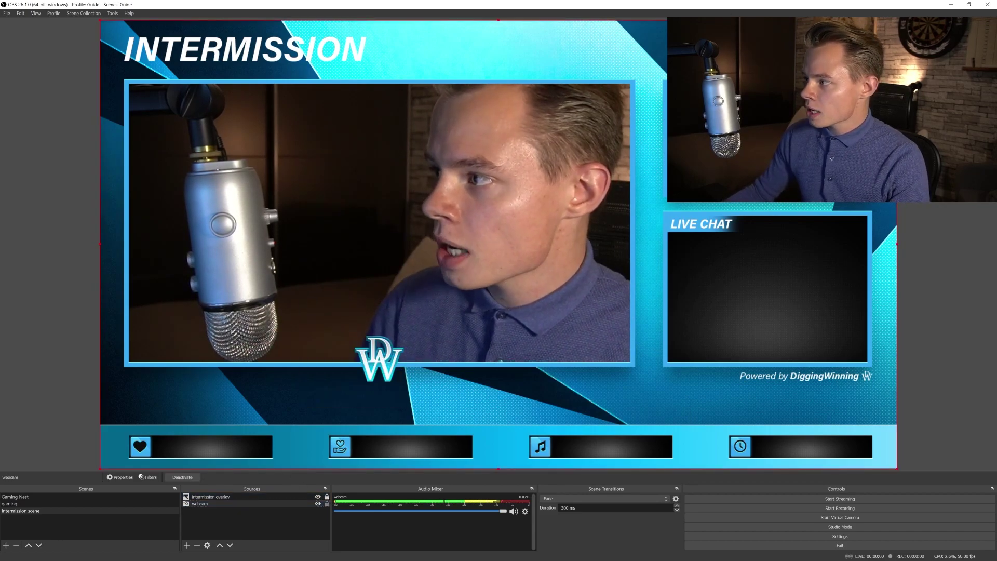
# Scale and position the webcam to fill the overlay's large frame, and lock the webcam source
pyautogui.moveTo(897, 20); pyautogui.dragTo(338, 250)
pyautogui.moveTo(259, 297); pyautogui.dragTo(284, 139)
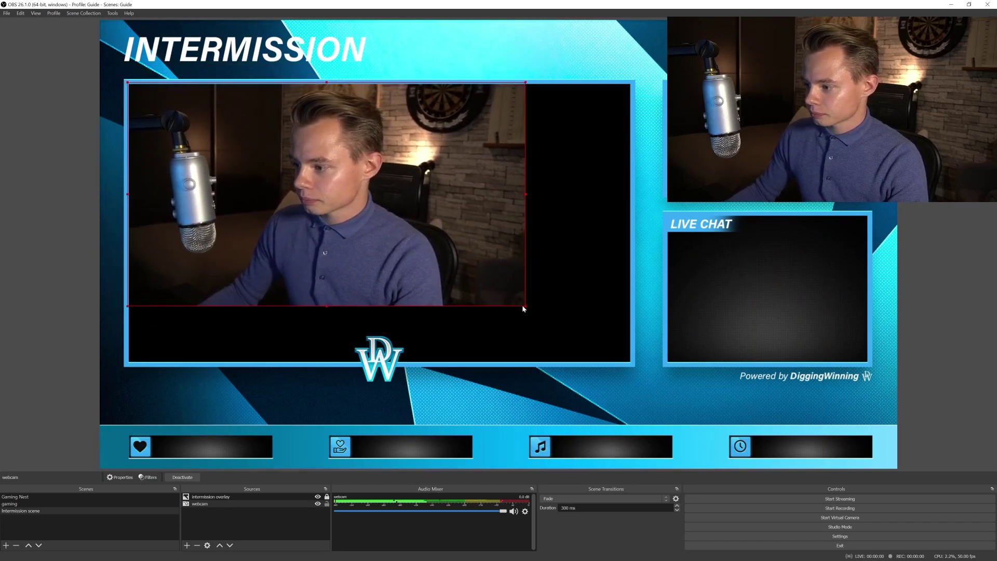
pyautogui.moveTo(525, 306); pyautogui.dragTo(609, 364)
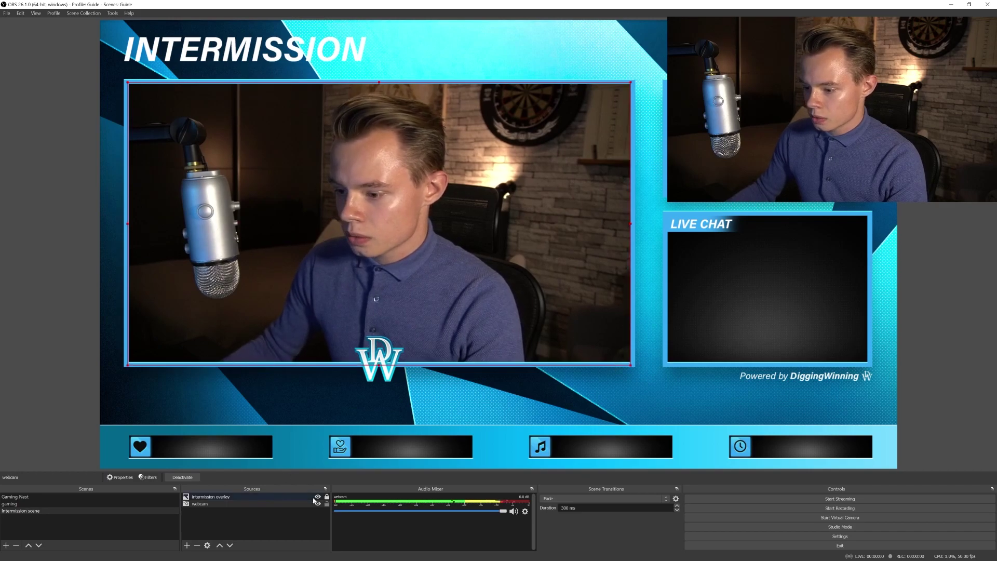
pyautogui.click(326, 503)
pyautogui.click(254, 521)
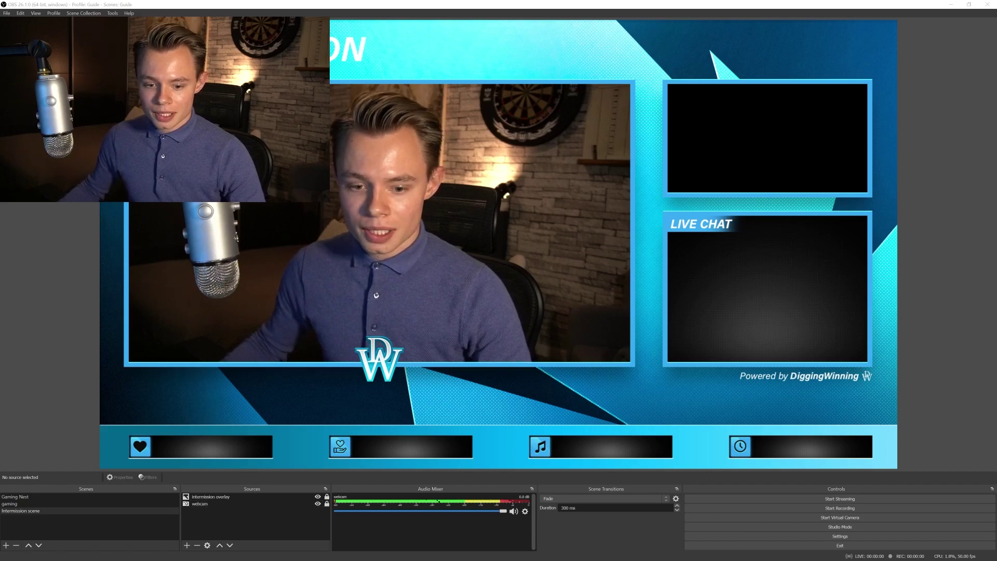
# Add the existing Game Capture source to the intermission scene
pyautogui.click(235, 530)
pyautogui.click(188, 546)
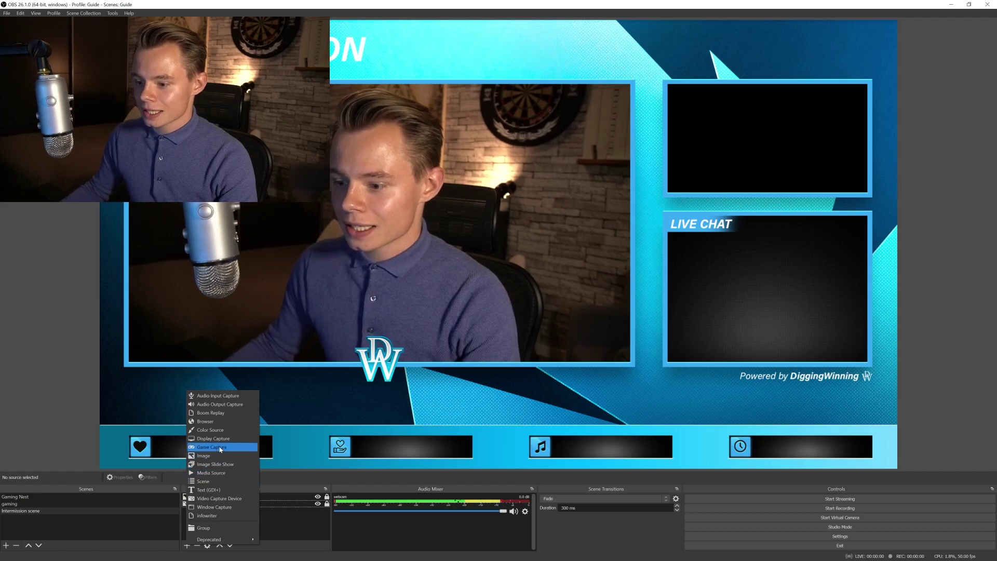
pyautogui.click(220, 447)
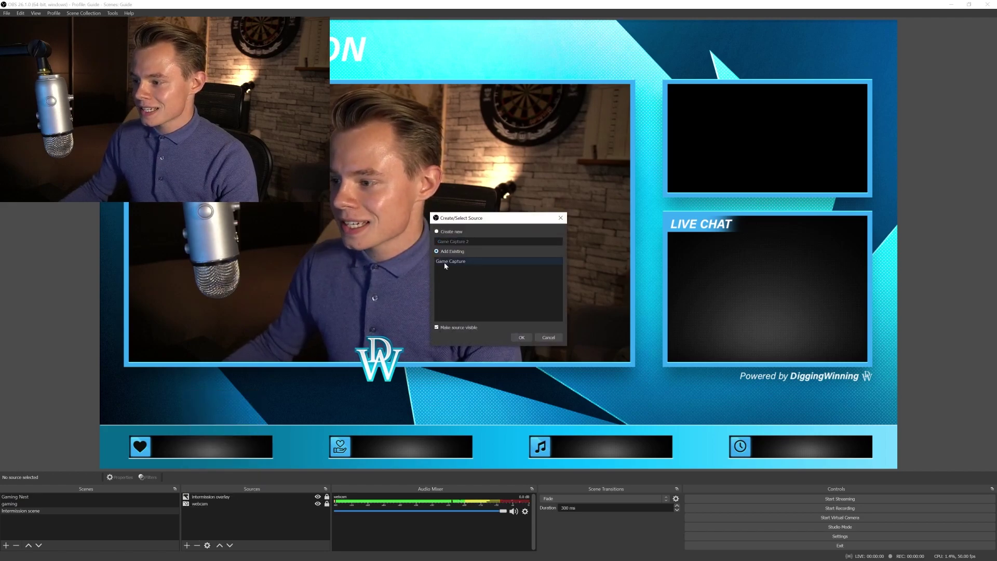
pyautogui.click(521, 337)
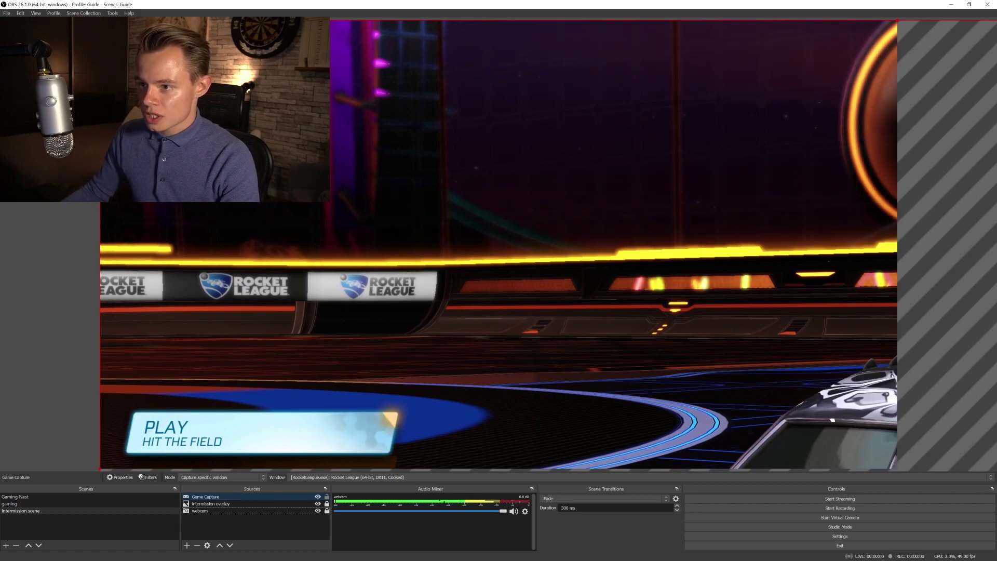
# Scale the game capture into the small frame above the live chat and place it beneath the intermission overlay
pyautogui.moveTo(100, 20); pyautogui.dragTo(647, 381)
pyautogui.moveTo(743, 430); pyautogui.dragTo(328, 142)
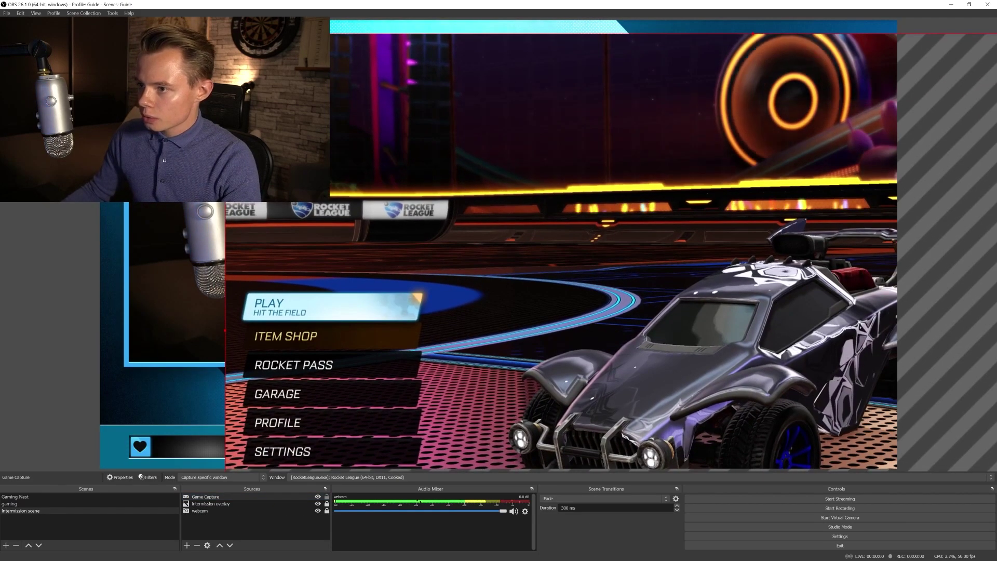
pyautogui.moveTo(225, 34); pyautogui.dragTo(734, 318)
pyautogui.moveTo(831, 430); pyautogui.dragTo(341, 200)
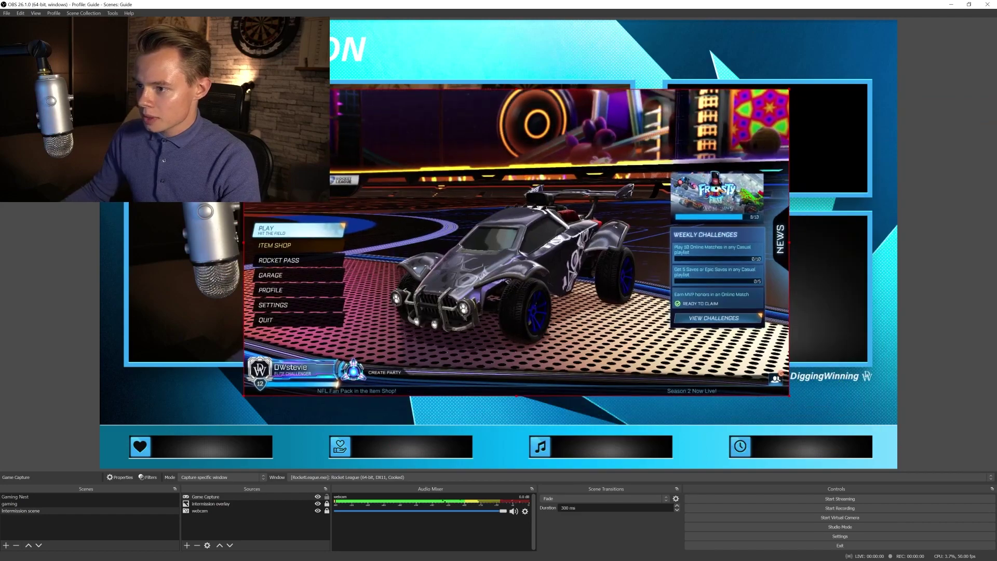
pyautogui.moveTo(243, 89); pyautogui.dragTo(481, 222)
pyautogui.moveTo(642, 340); pyautogui.dragTo(723, 199)
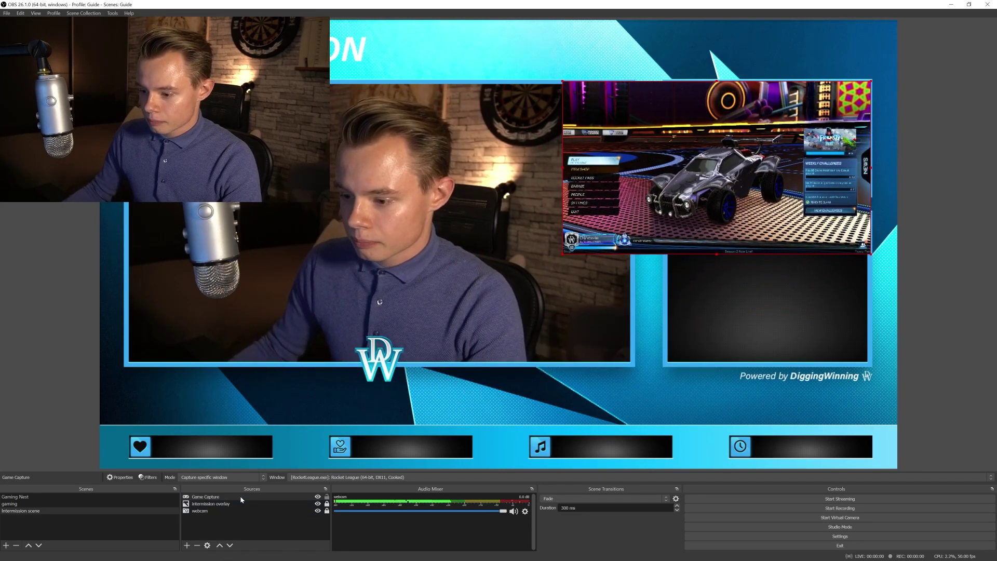
pyautogui.moveTo(238, 508); pyautogui.dragTo(239, 507)
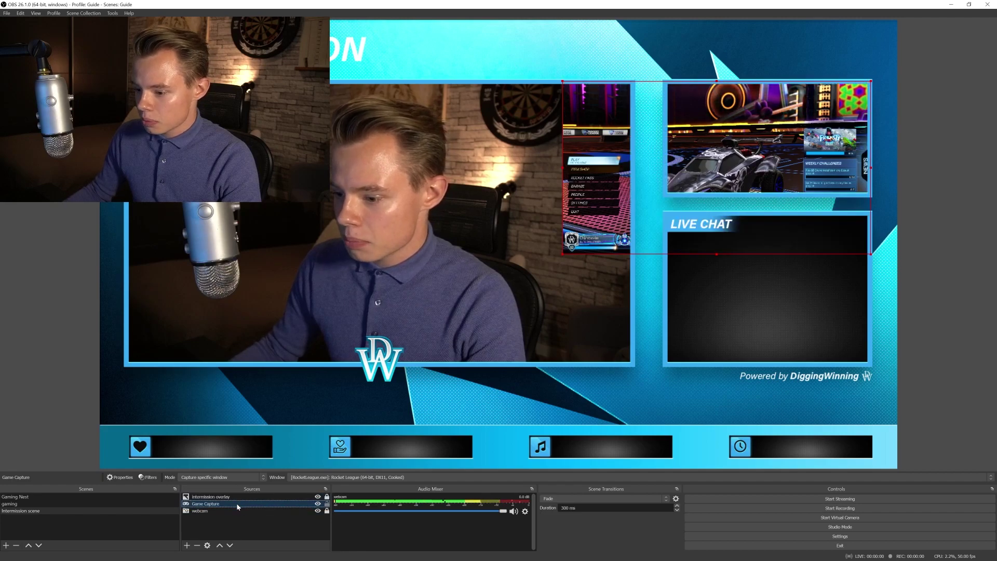
pyautogui.moveTo(562, 254); pyautogui.dragTo(668, 196)
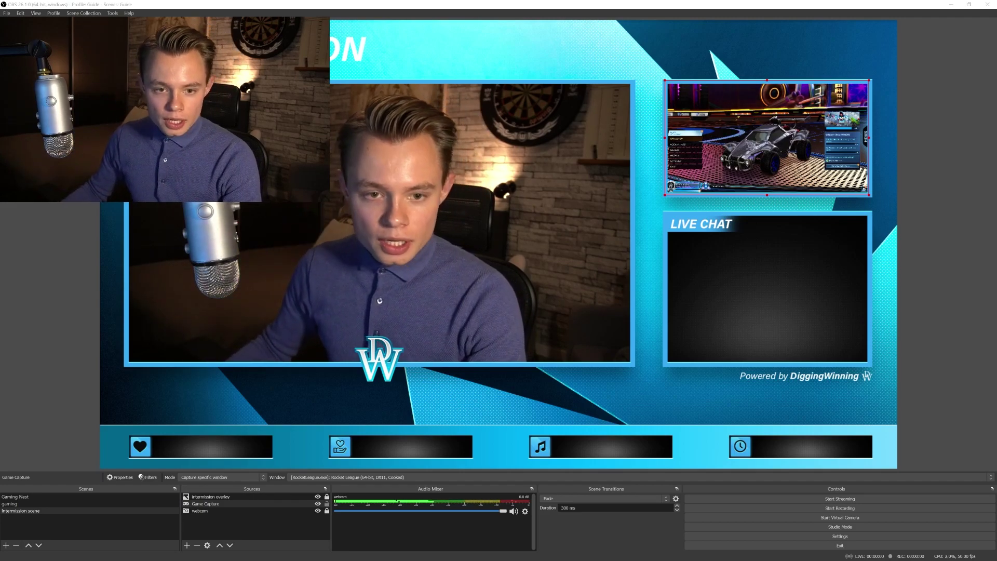
# Switch to the browser, open the KapChat setup and preview the chat with the BetterTTV Dark theme
pyautogui.moveTo(0, 134); pyautogui.dragTo(591, 148)
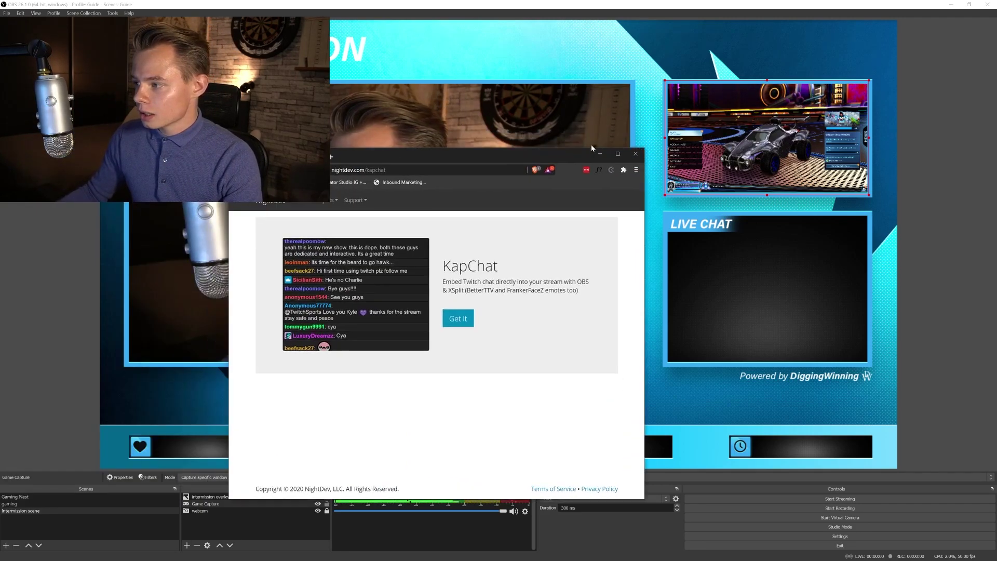
pyautogui.click(616, 154)
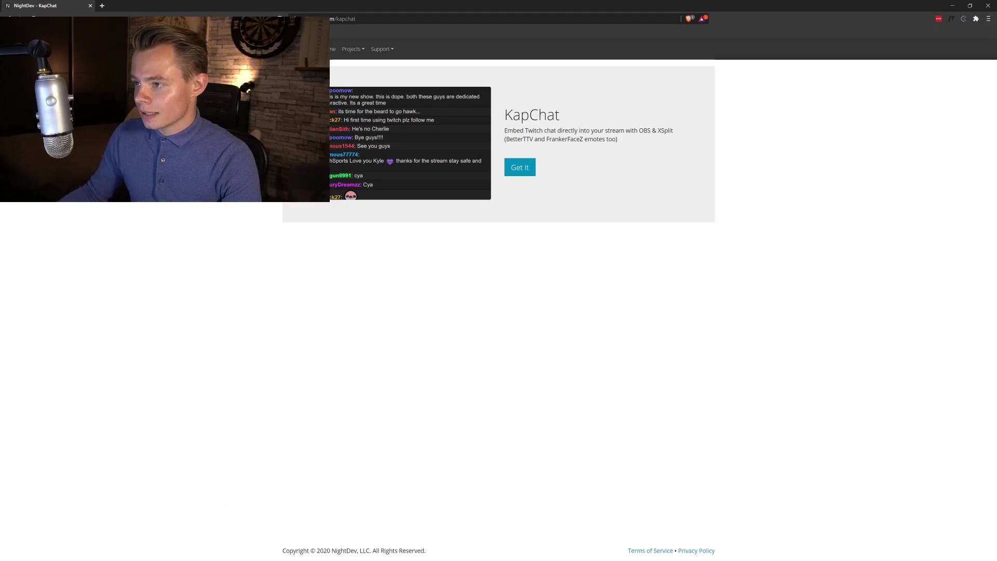
pyautogui.click(520, 167)
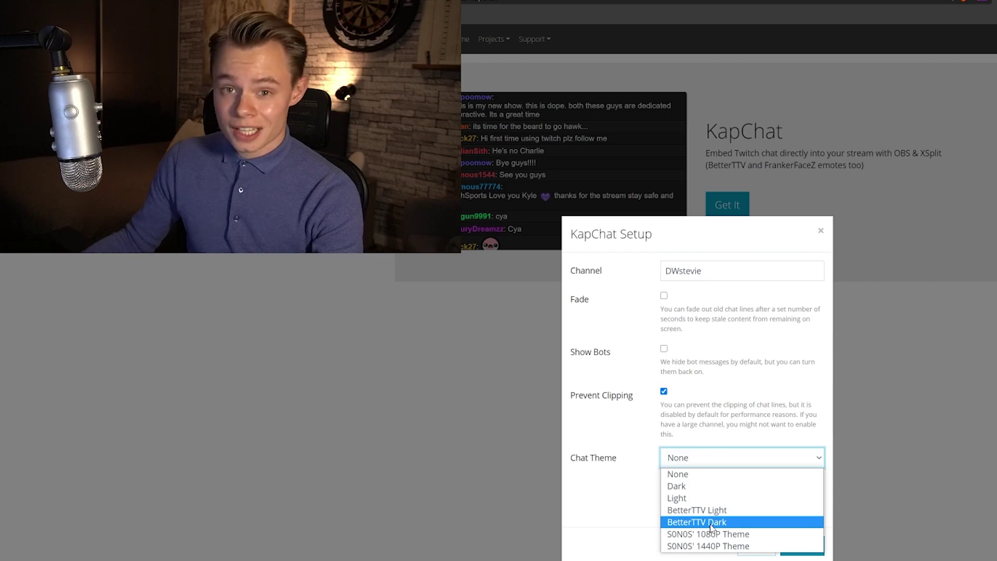
pyautogui.click(711, 522)
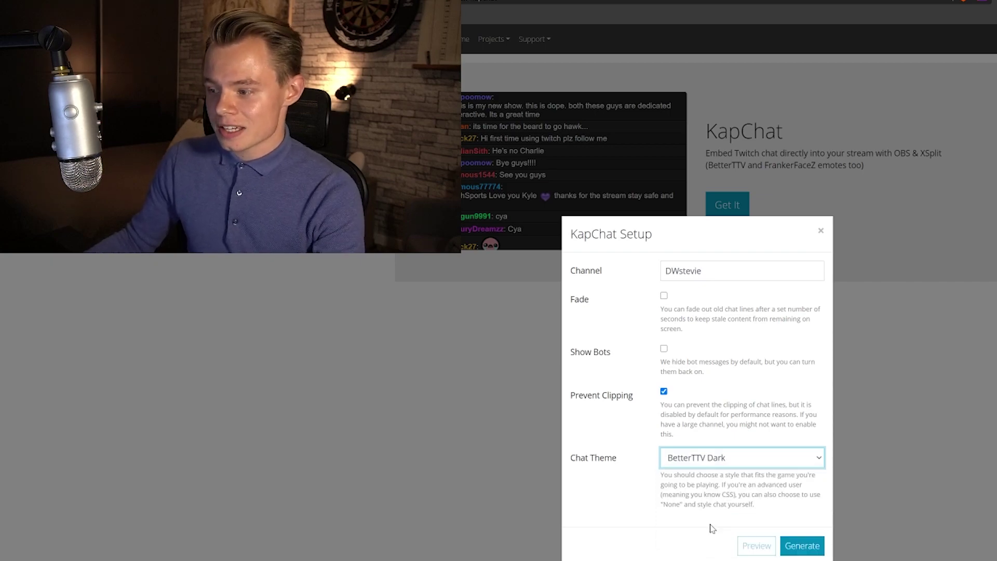
pyautogui.click(747, 546)
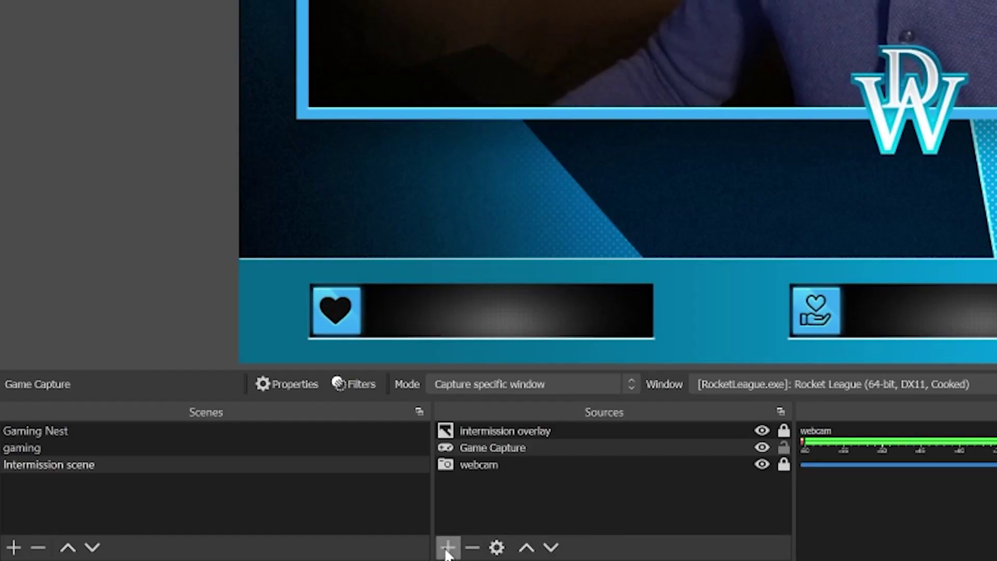
# Add a new browser source named Chat to the intermission scene, using the copied KapChat address as its URL
pyautogui.click(448, 547)
pyautogui.click(510, 254)
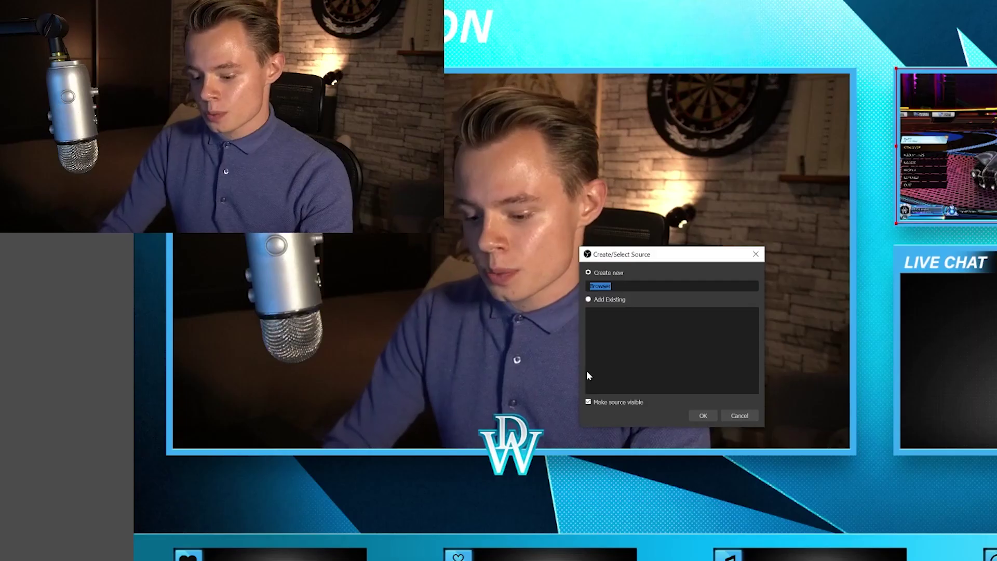
pyautogui.write('Chat')
pyautogui.click(704, 415)
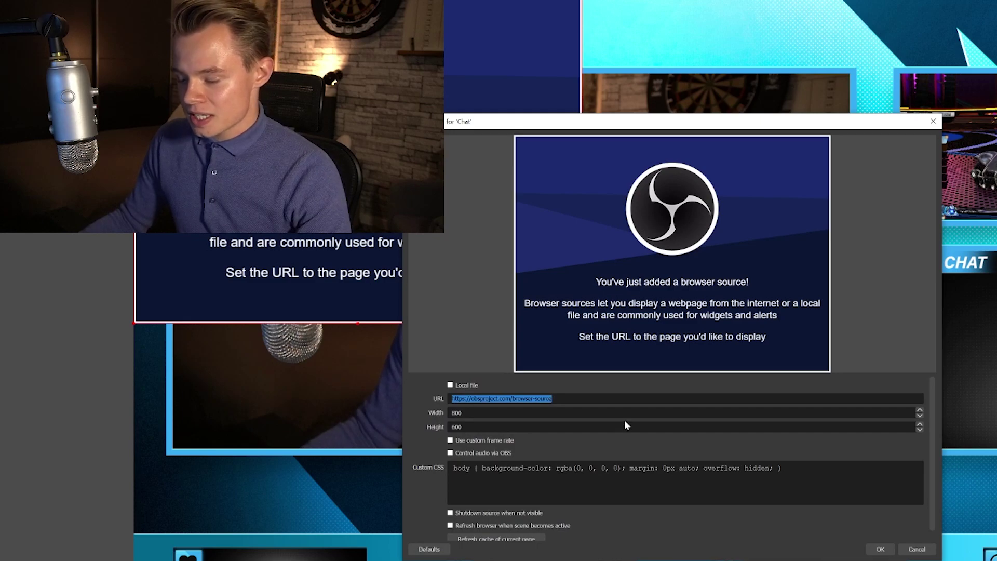
pyautogui.write('https://www.nightdev.com/hosted/obschat/?theme=bttv_blackchat&channel=dwstevie&fade=false&bot_activity=false&prevent_clipping=true')
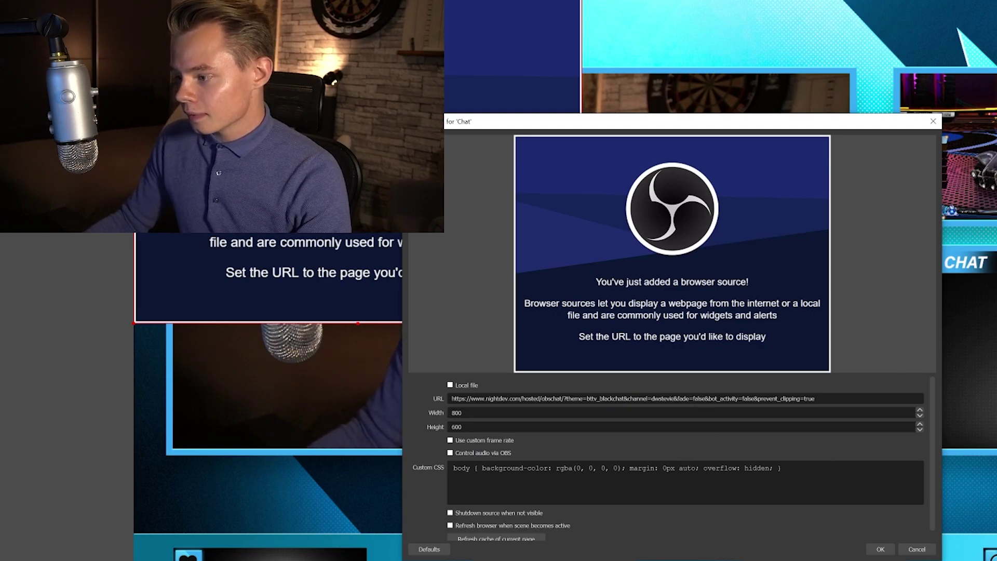
pyautogui.click(878, 550)
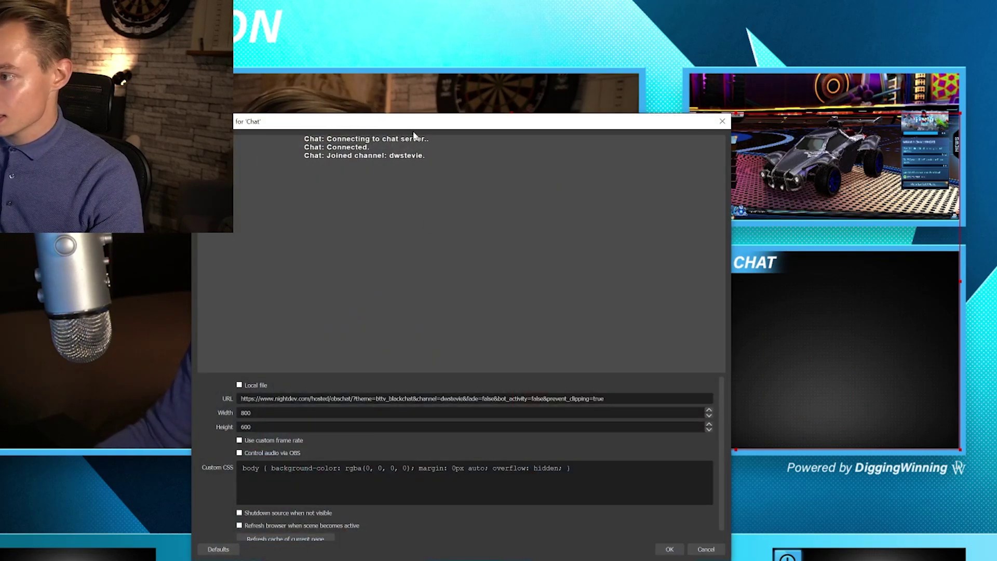
# Set the Chat browser source's width to 480 and height to 340, keeping its properties clear of the live chat frame
pyautogui.moveTo(415, 122); pyautogui.dragTo(171, 153)
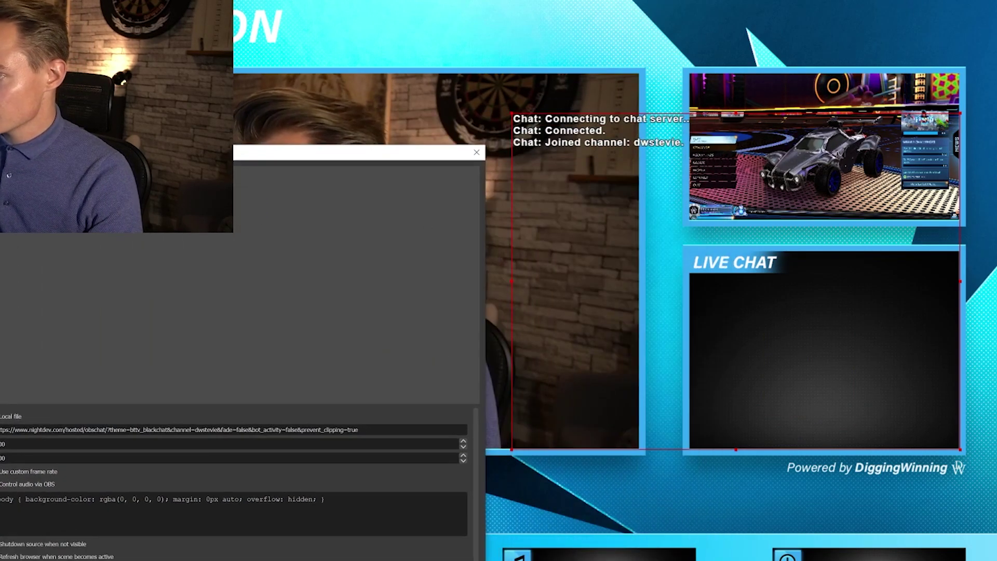
pyautogui.moveTo(21, 444); pyautogui.dragTo(0, 444)
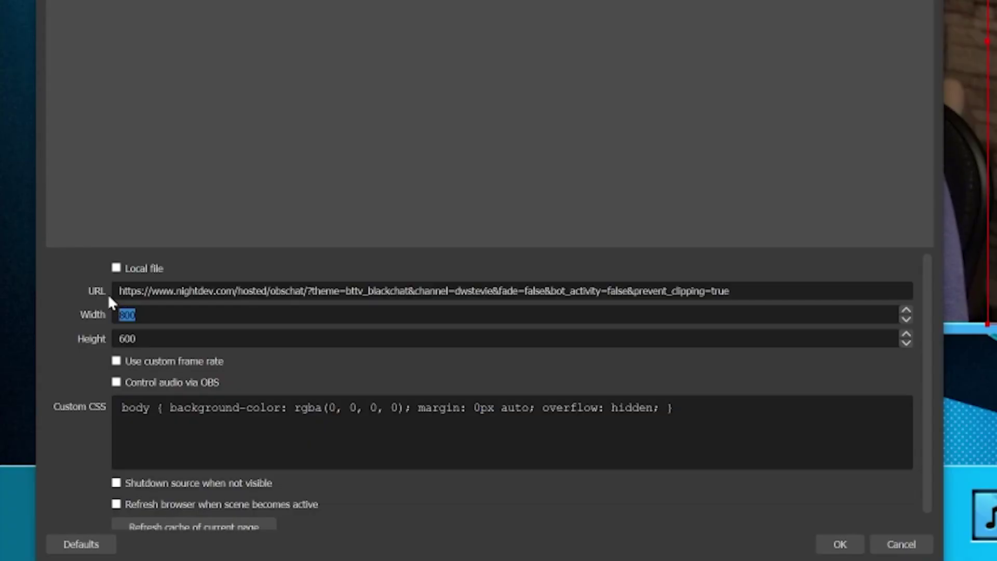
pyautogui.write('48')
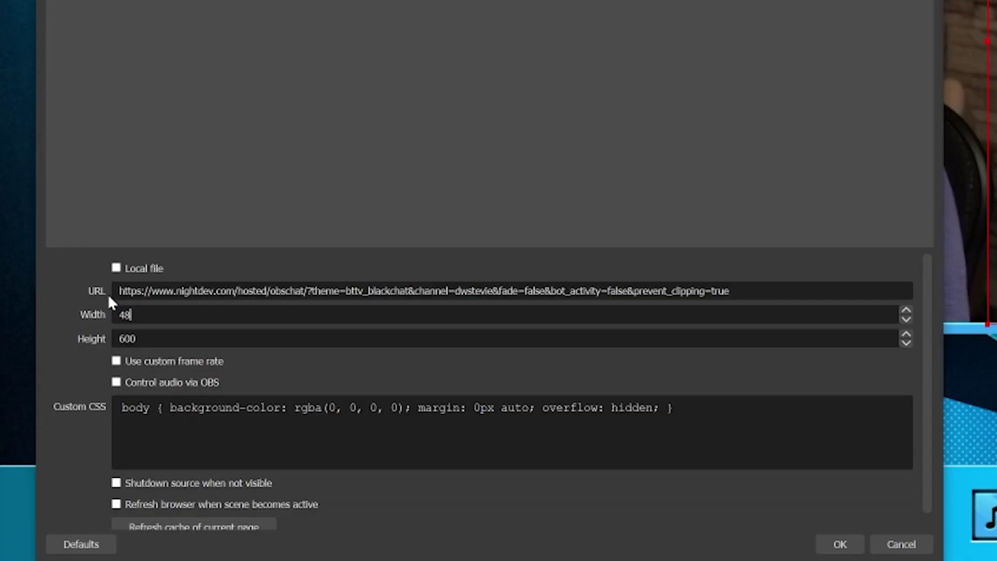
pyautogui.write('0')
pyautogui.press('Tab')
pyautogui.write('340')
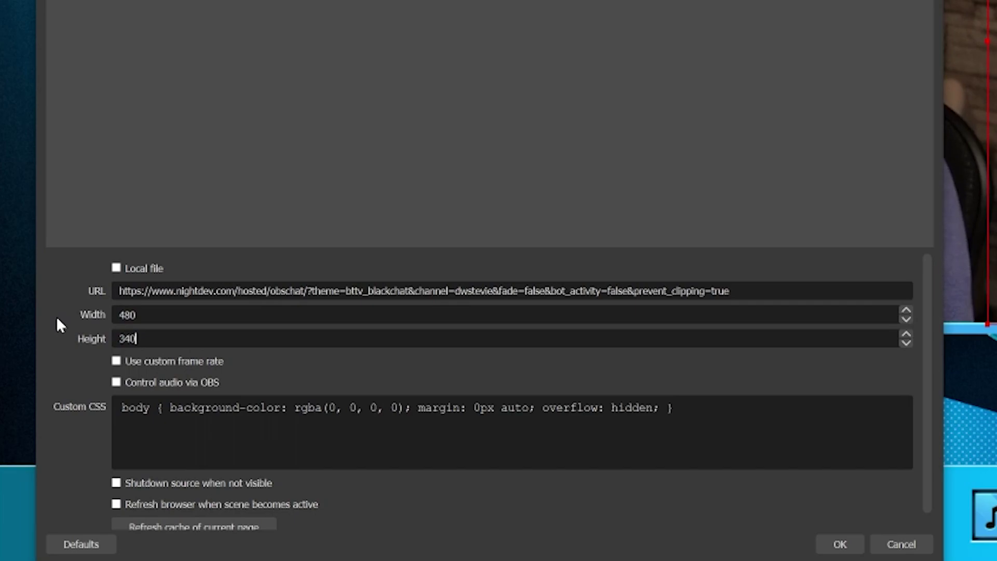
pyautogui.click(840, 545)
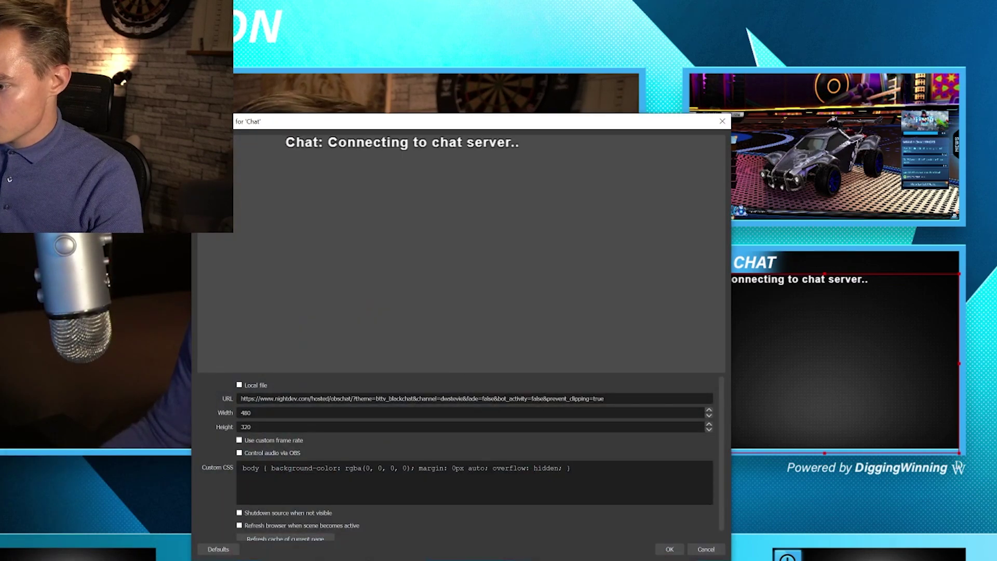
# Adjust the Chat source's height to 310 to fit the live chat frame
pyautogui.press('Tab')
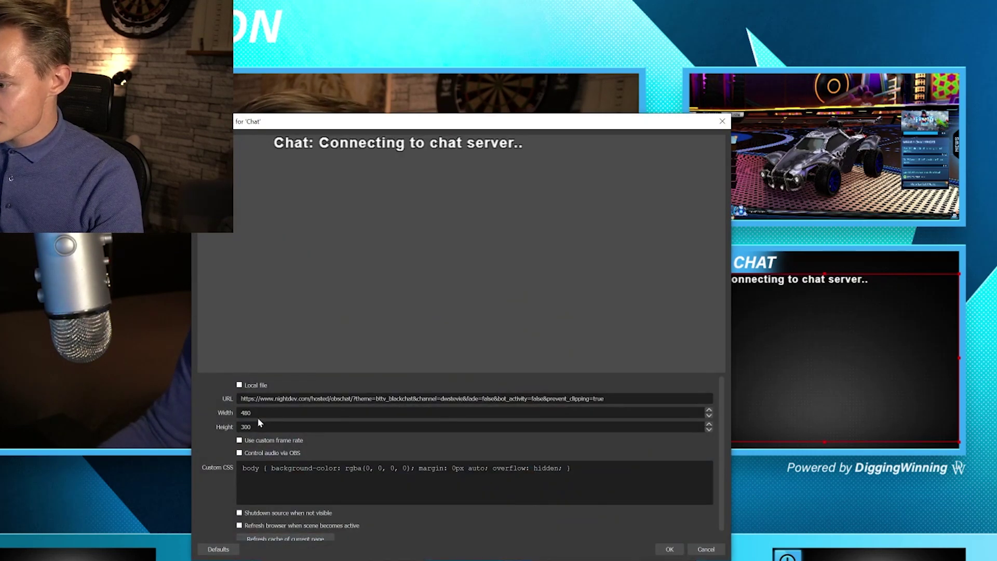
pyautogui.moveTo(258, 425); pyautogui.dragTo(178, 418)
pyautogui.write('310')
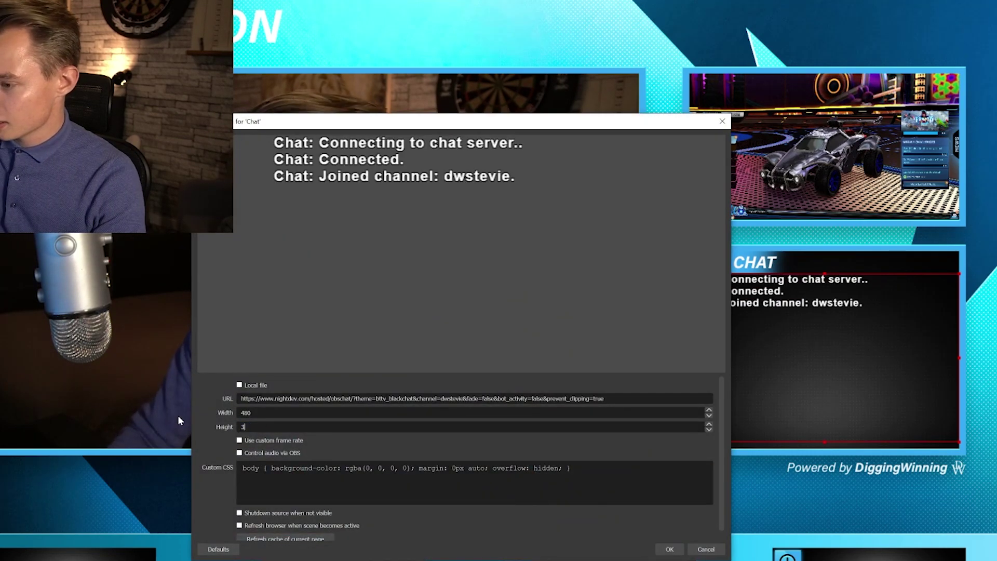
pyautogui.click(670, 550)
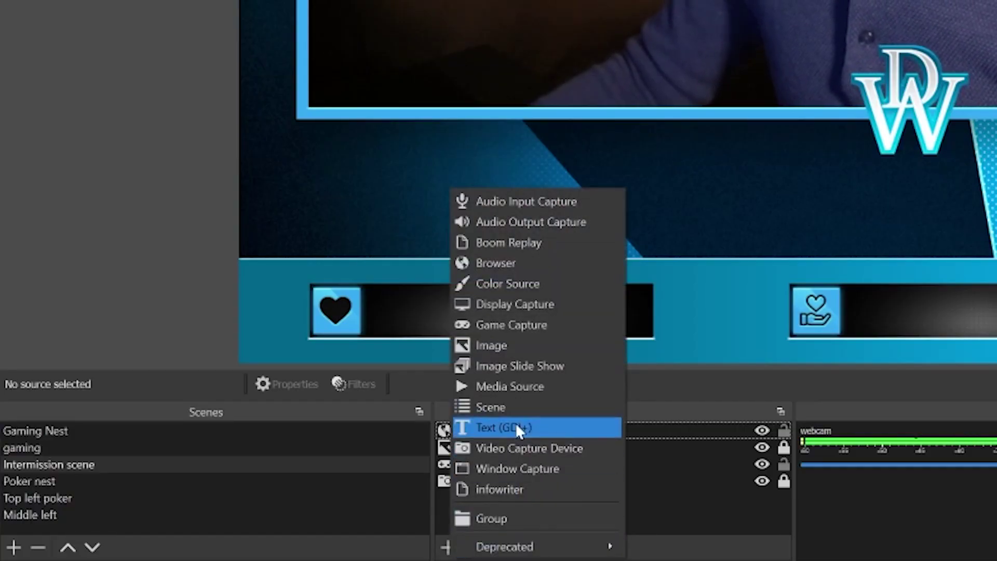
# Add a new Text (GDI+) source named "Follower intermission screen"
pyautogui.click(516, 427)
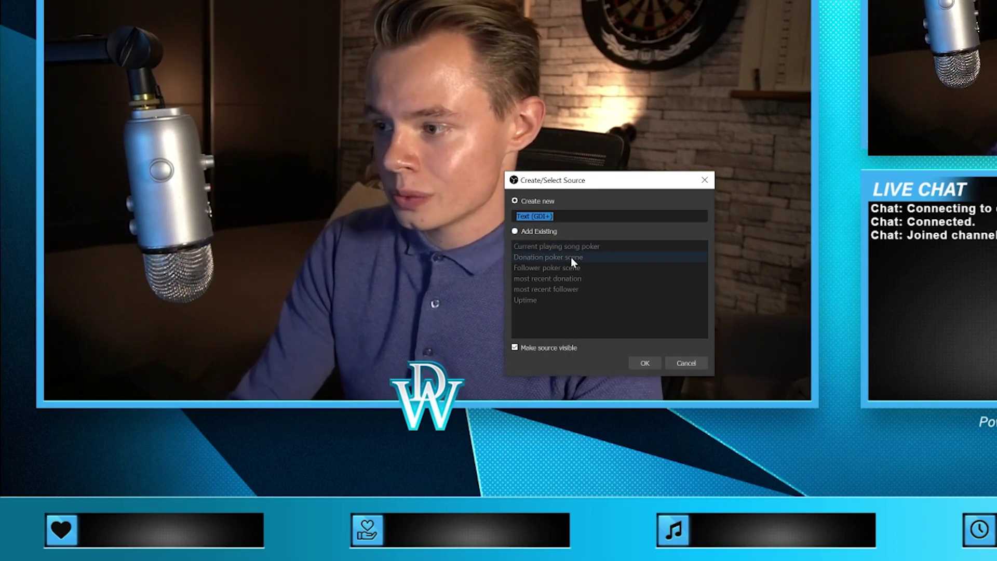
pyautogui.write('Followe')
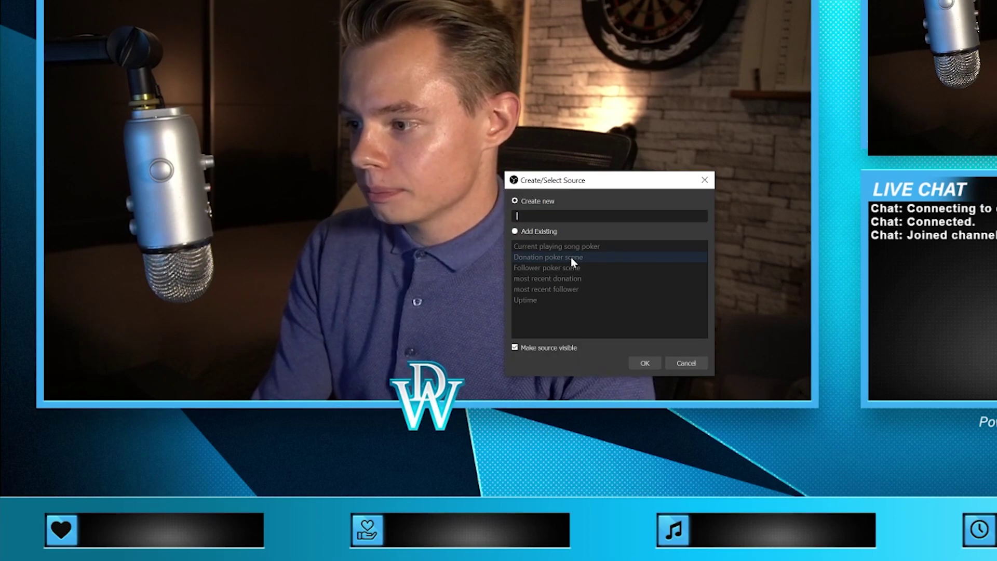
pyautogui.write('r')
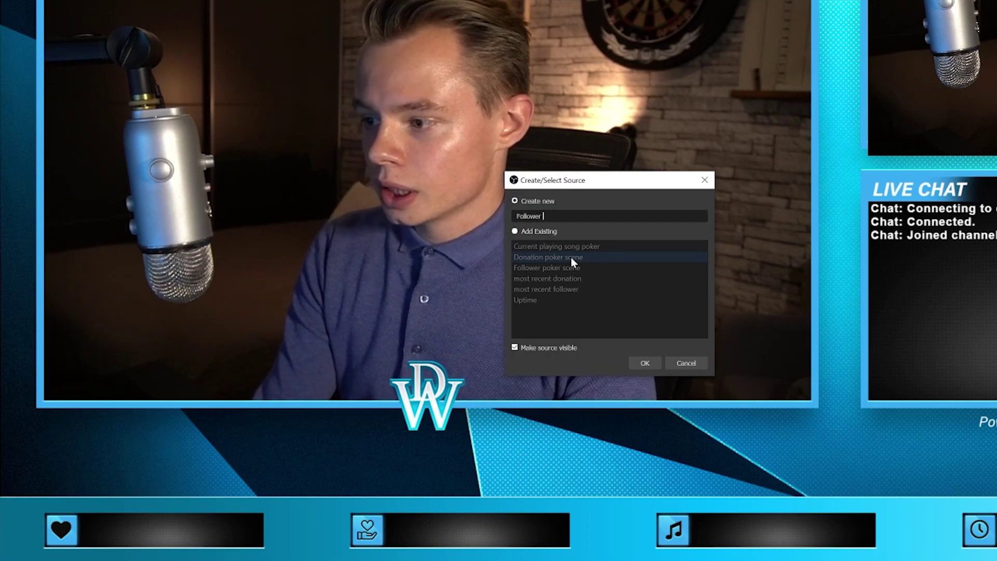
pyautogui.write(' int')
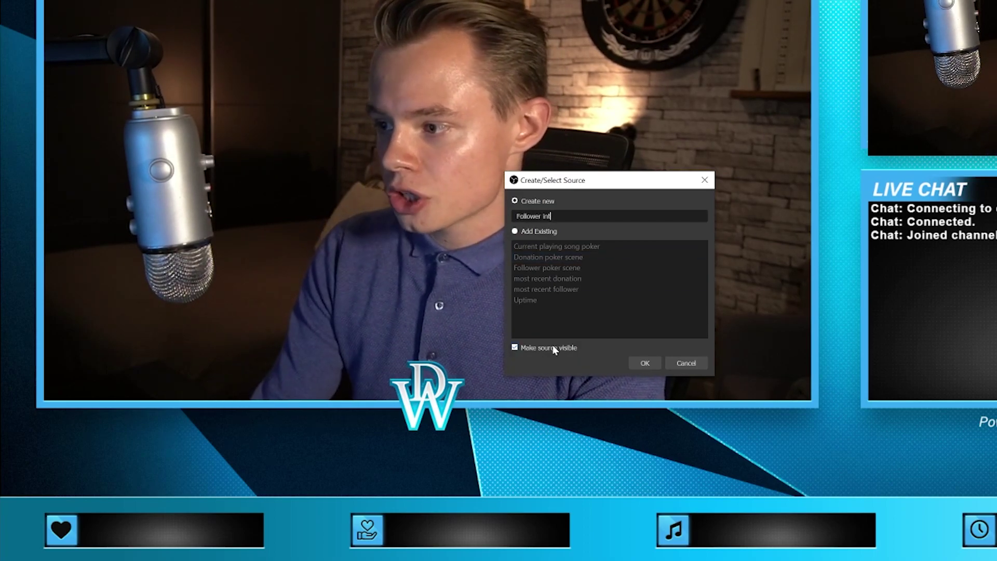
pyautogui.write('ermission screen')
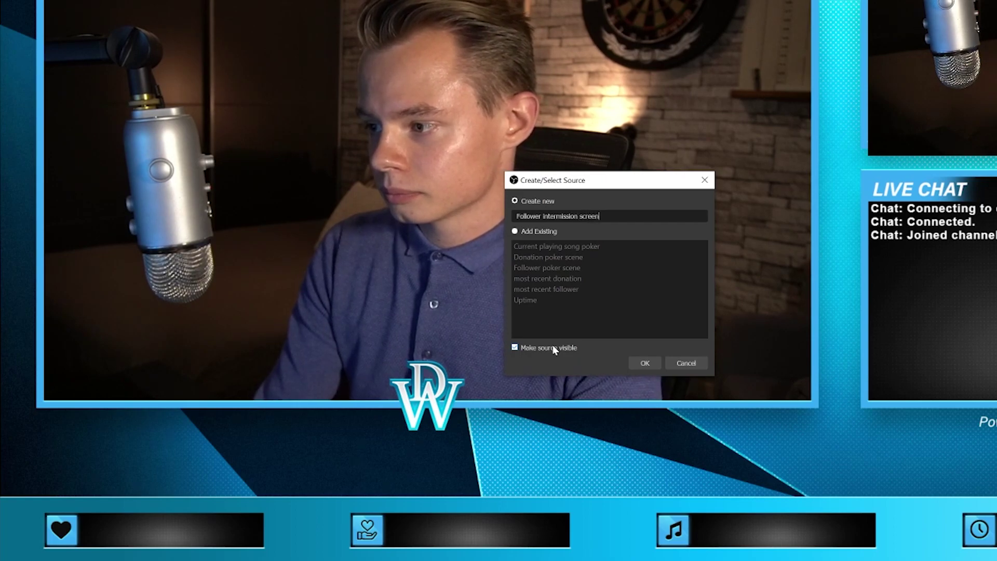
pyautogui.press('Return')
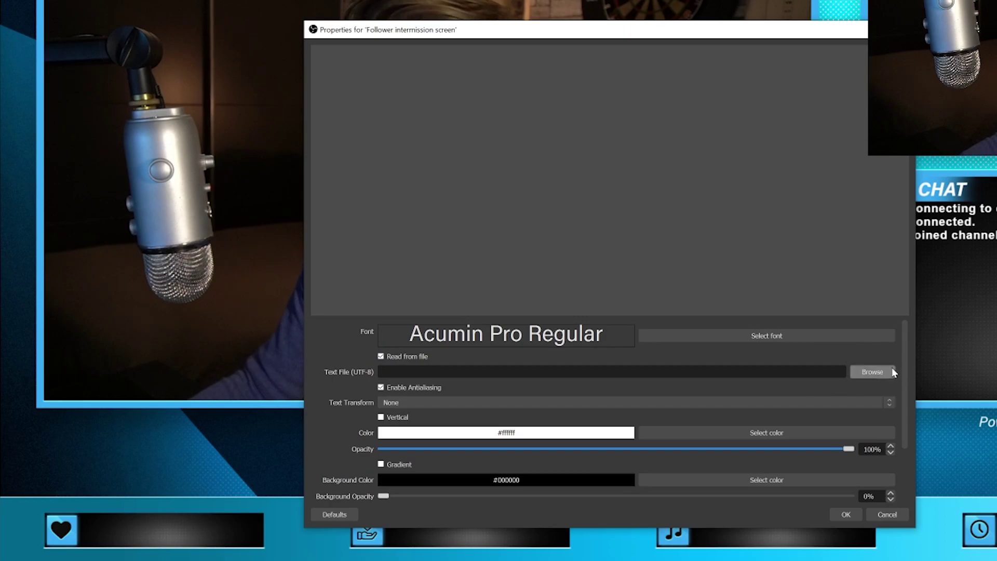
# Load most_recent_follower.txt from the twitchalerts documents folder as the follower text source's file
pyautogui.click(883, 371)
pyautogui.scroll(12, 481, 258)
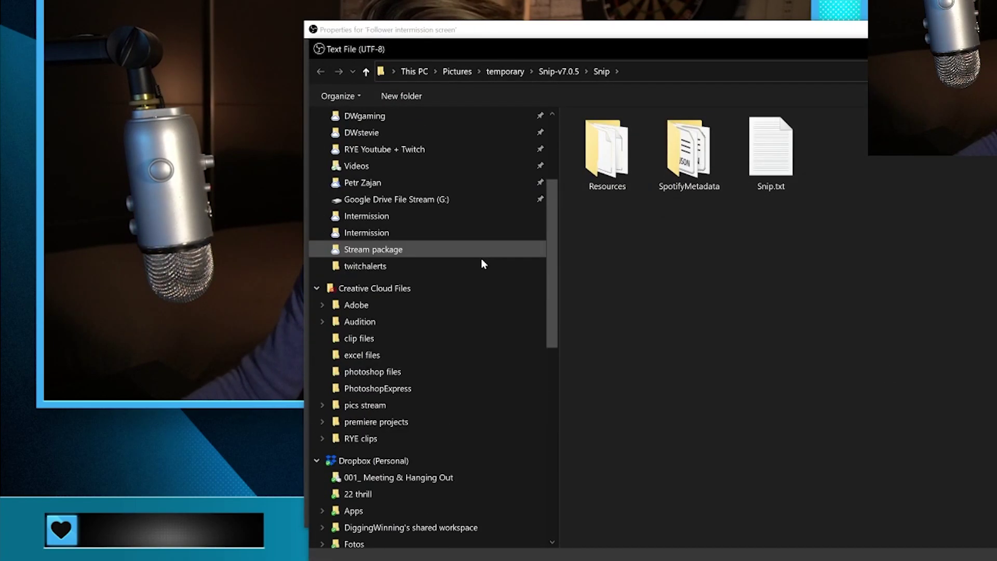
pyautogui.click(375, 435)
pyautogui.scroll(-6, 727, 470)
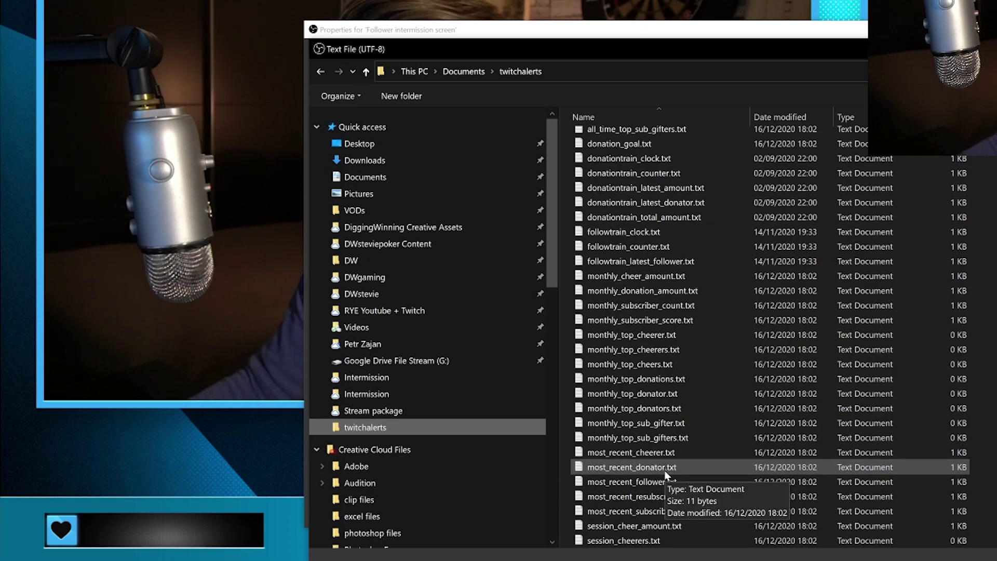
pyautogui.moveTo(645, 48); pyautogui.dragTo(549, 30)
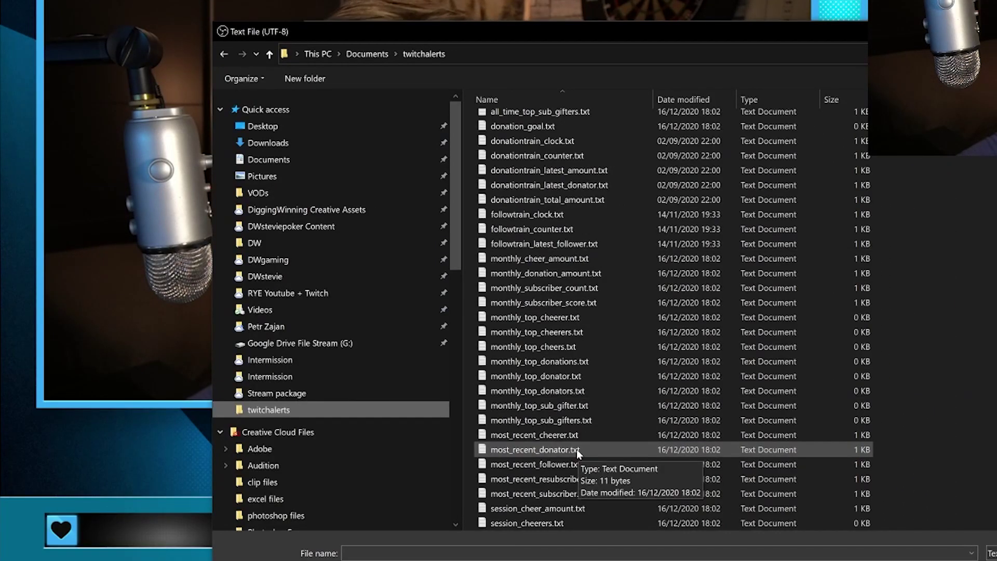
pyautogui.click(576, 464)
pyautogui.press('Return')
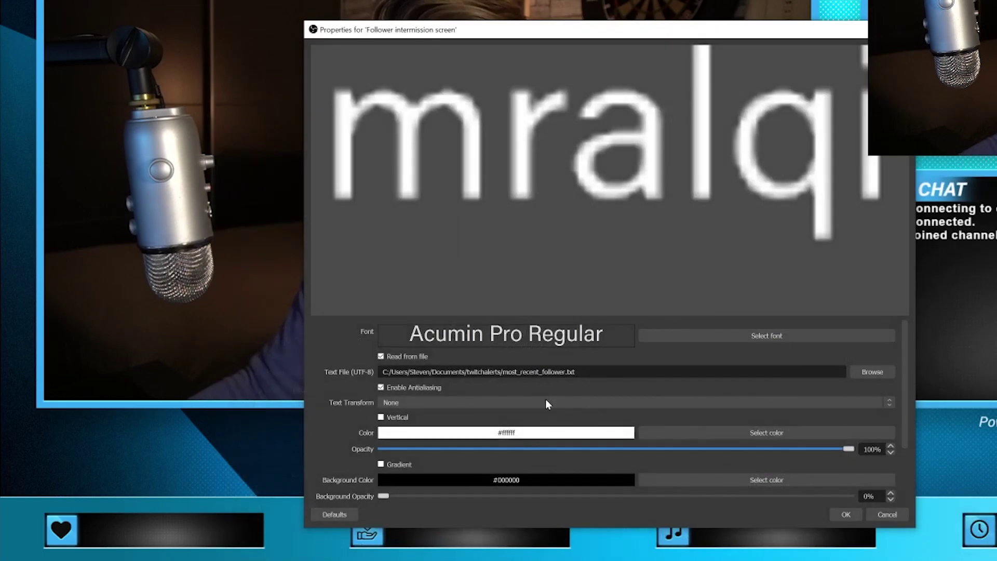
# Enable custom text extents for the follower text source
pyautogui.scroll(-3, 900, 361)
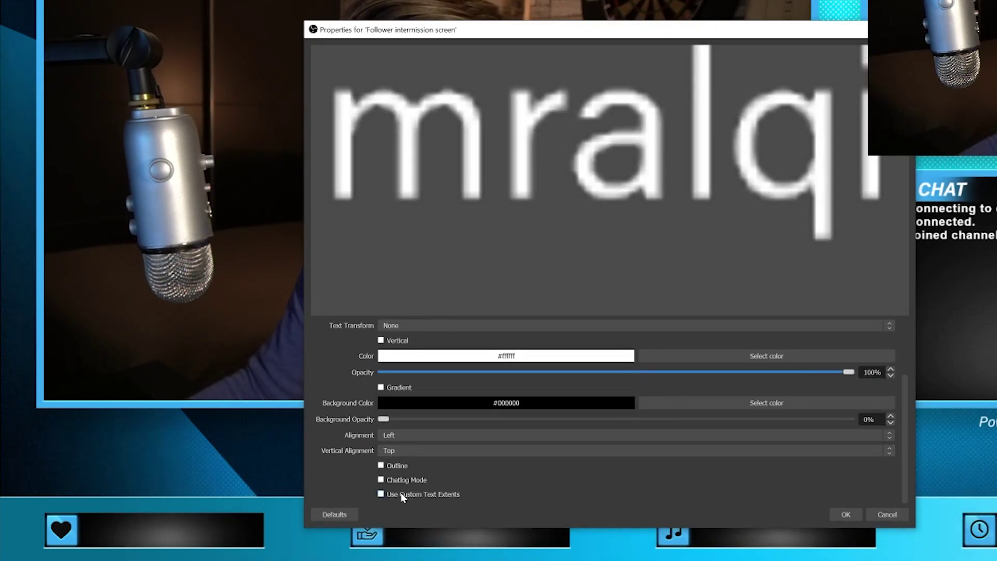
pyautogui.click(402, 497)
pyautogui.scroll(-2, 894, 439)
pyautogui.moveTo(593, 29); pyautogui.dragTo(802, 0)
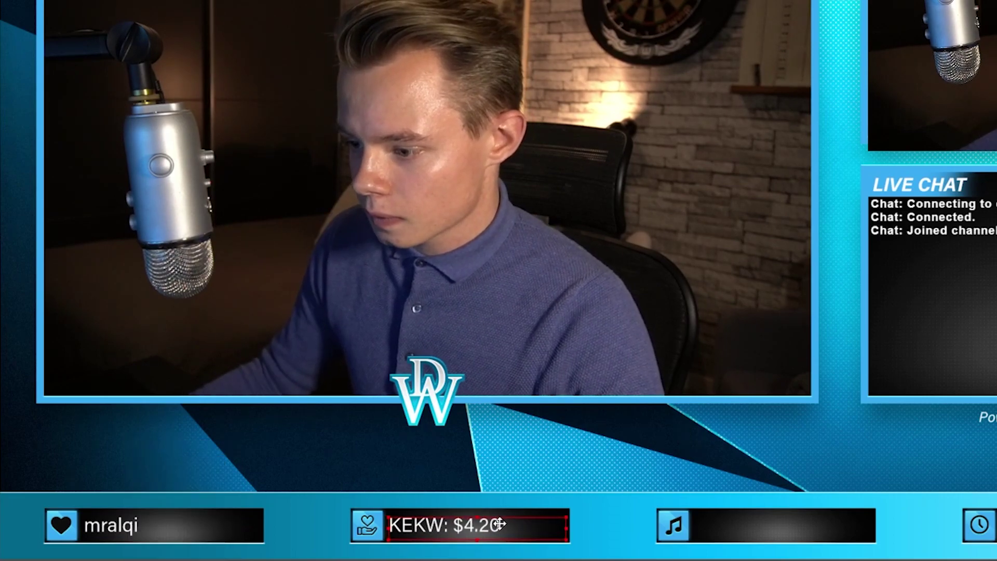
# Lock the preview of the intermission scene
pyautogui.rightClick(185, 344)
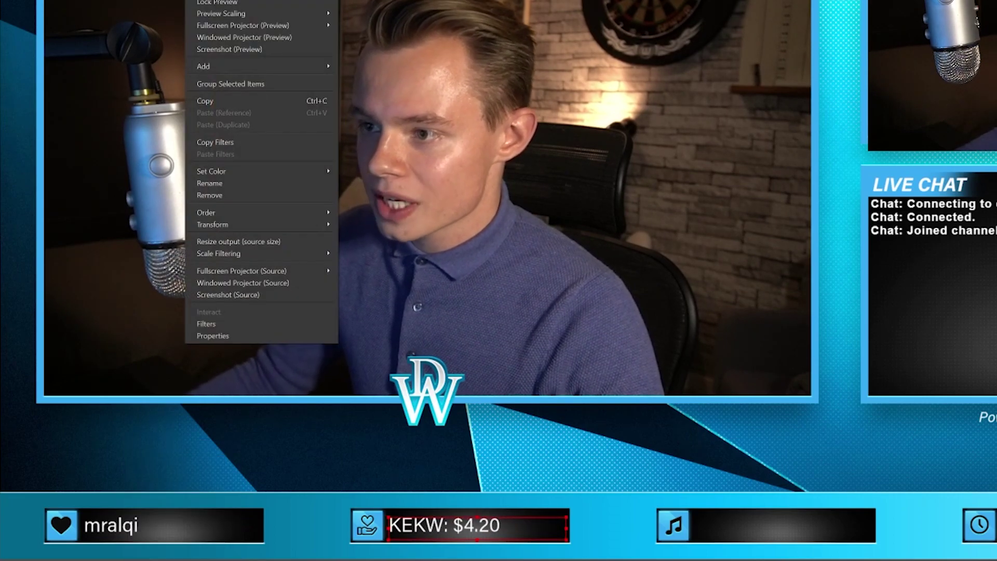
pyautogui.click(215, 4)
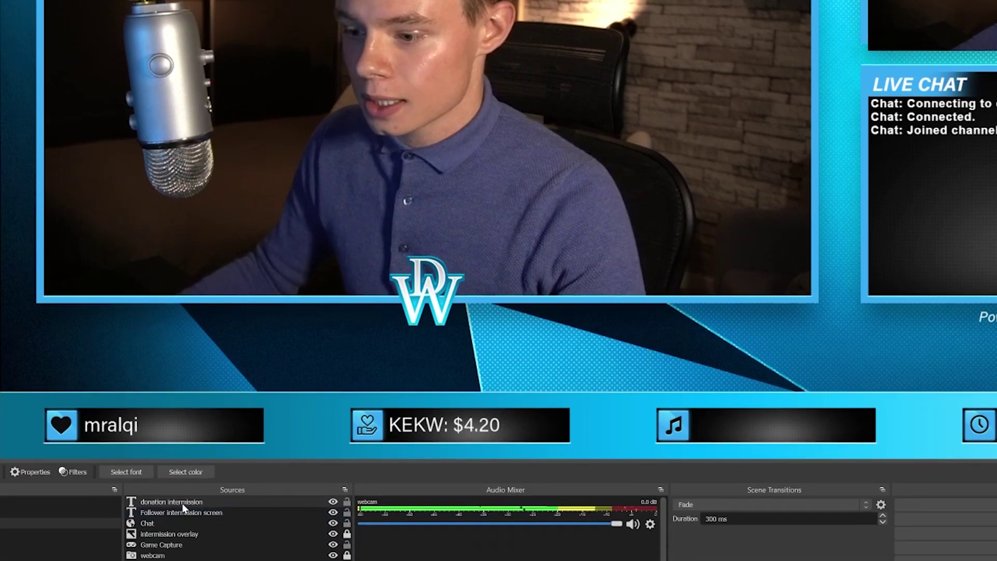
# Compare the transform position and size values of the donation intermission and Follower intermission screen text sources
pyautogui.rightClick(183, 503)
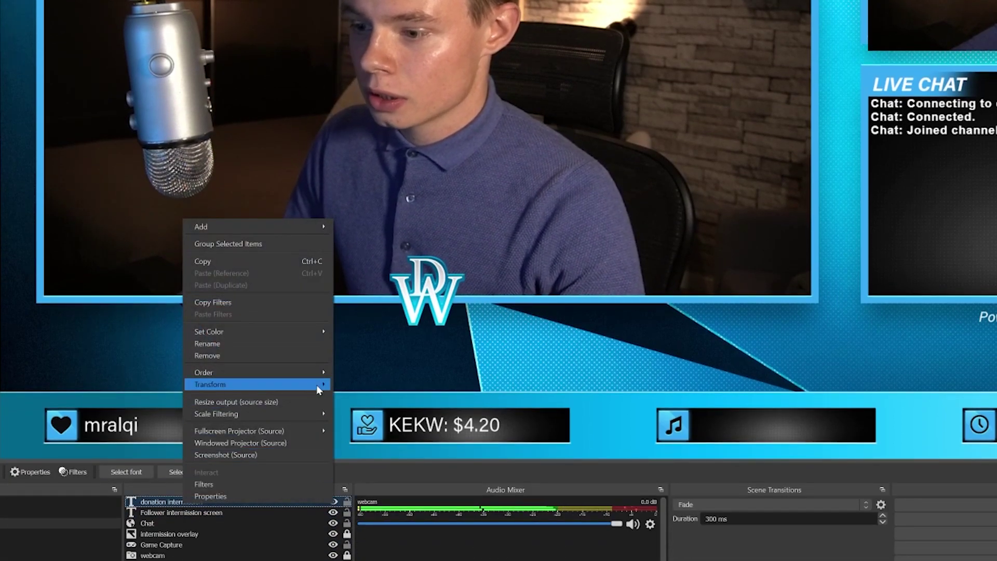
pyautogui.moveTo(319, 390)
pyautogui.click(367, 391)
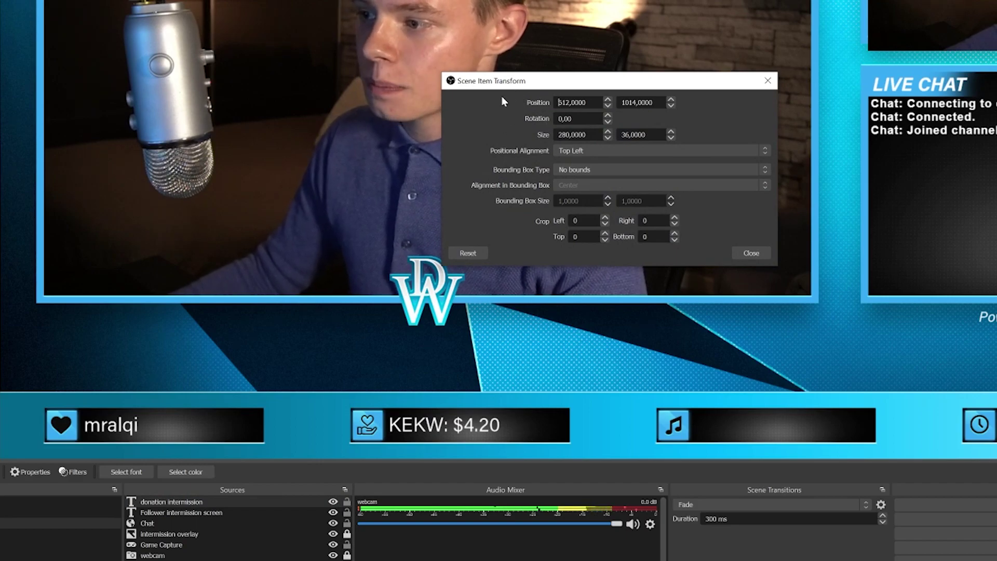
pyautogui.click(560, 102)
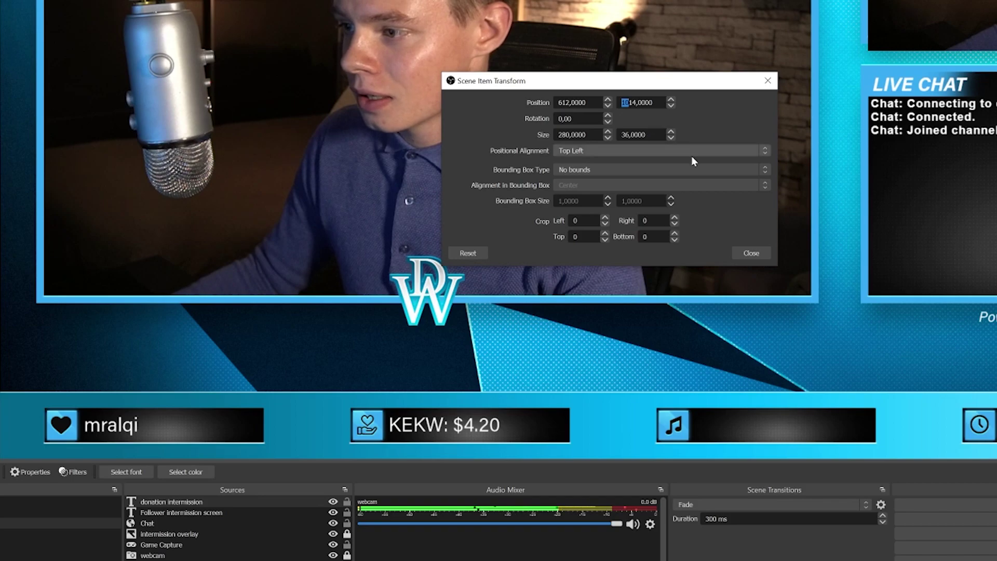
pyautogui.click(752, 254)
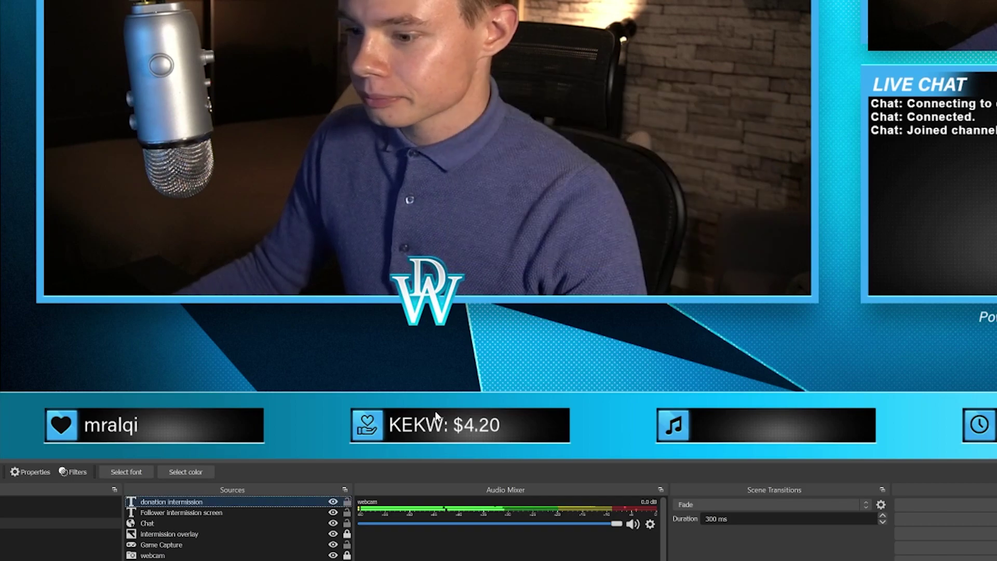
pyautogui.click(210, 512)
pyautogui.rightClick(209, 512)
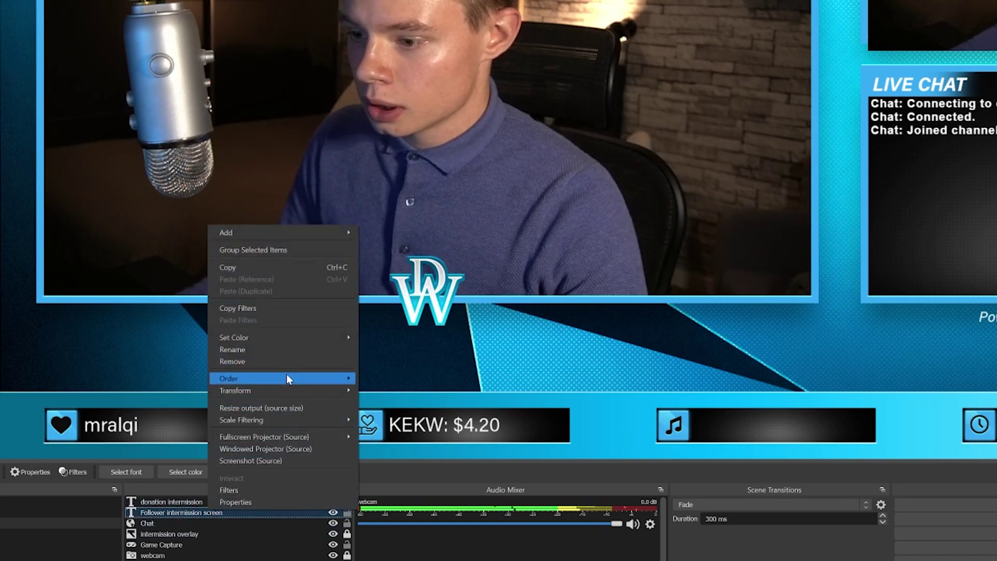
pyautogui.moveTo(313, 388)
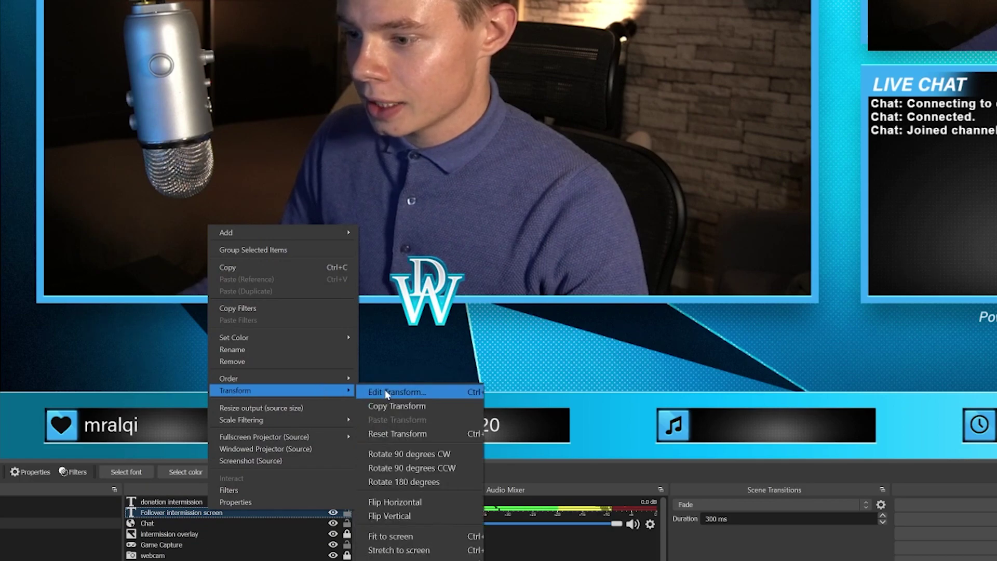
pyautogui.click(384, 390)
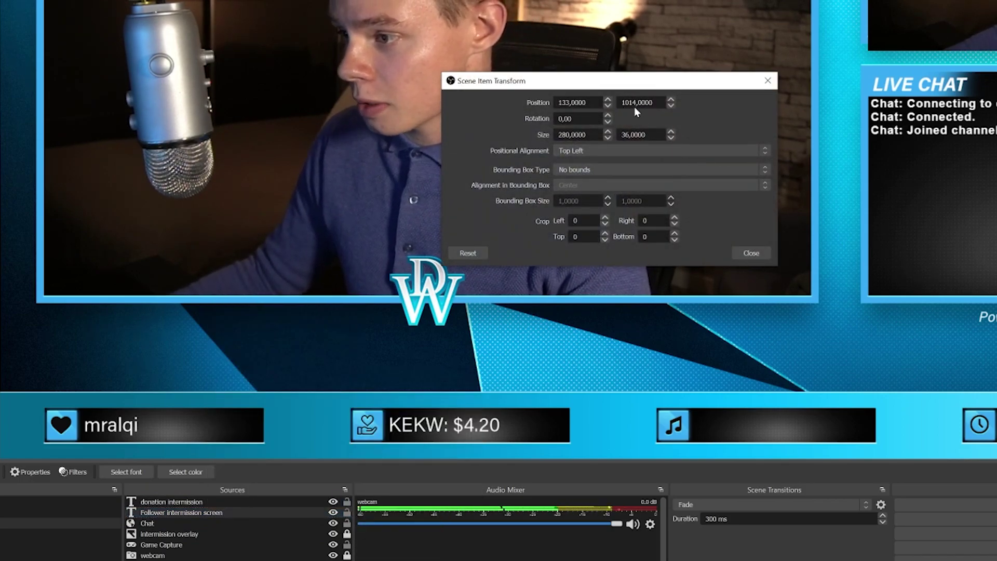
pyautogui.click(751, 254)
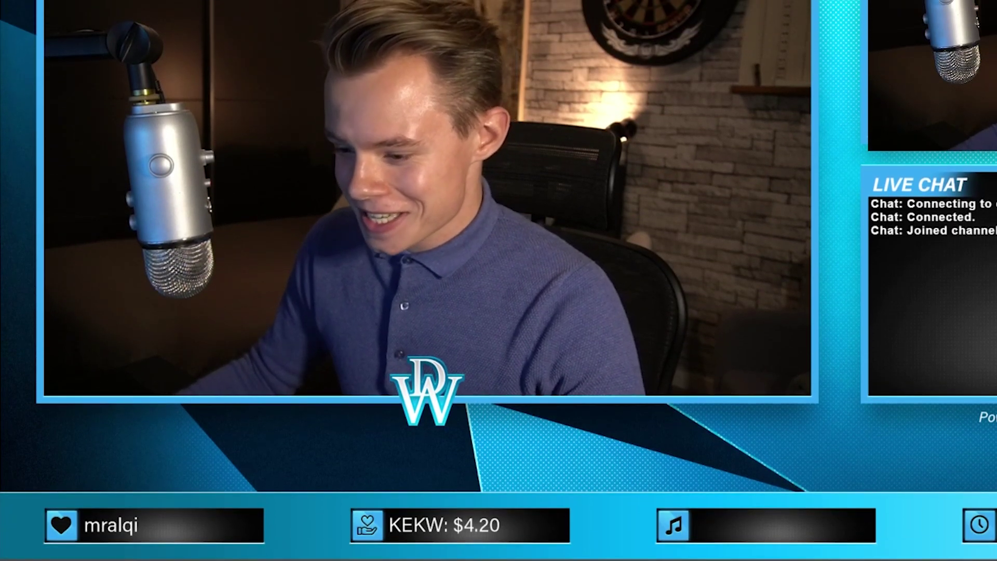
# Add a new text source named "song intermission" to the scene
pyautogui.click(132, 560)
pyautogui.click(161, 560)
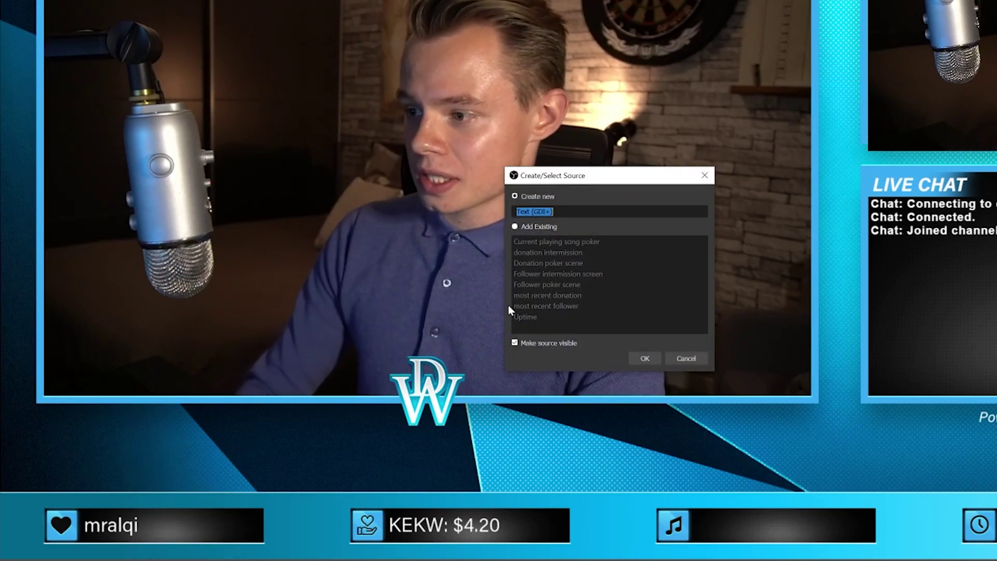
pyautogui.press('BackSpace')
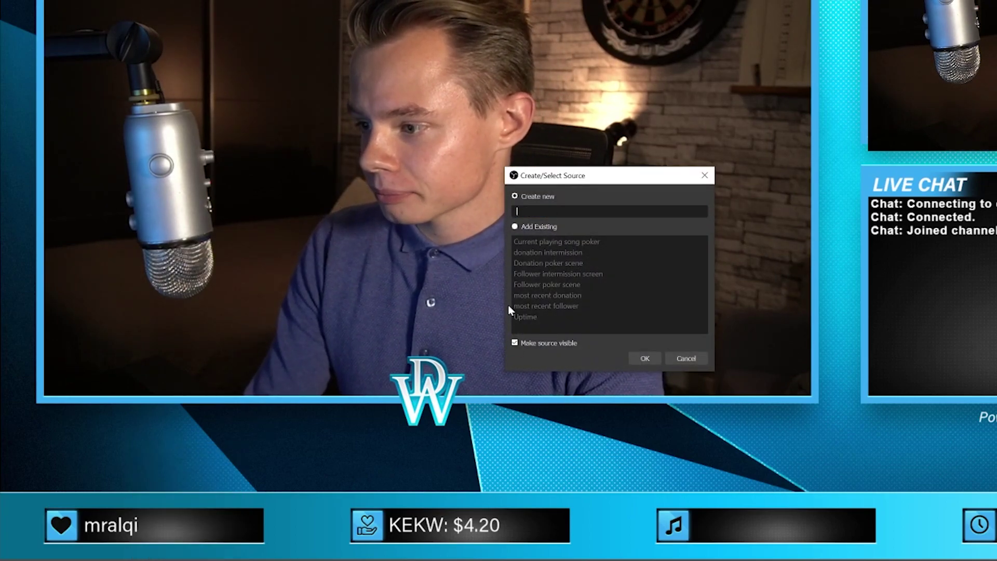
pyautogui.write('song l')
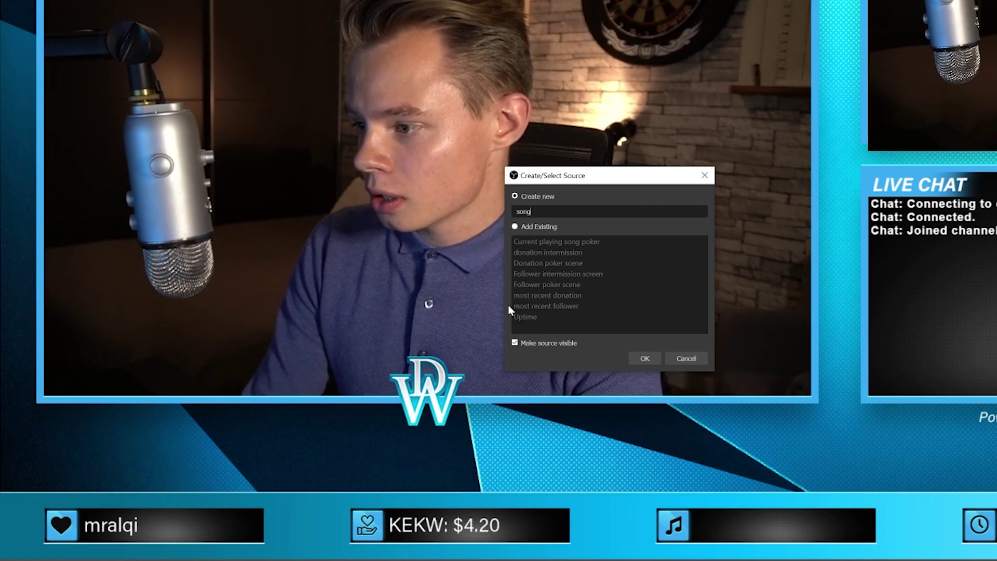
pyautogui.write('ntermission')
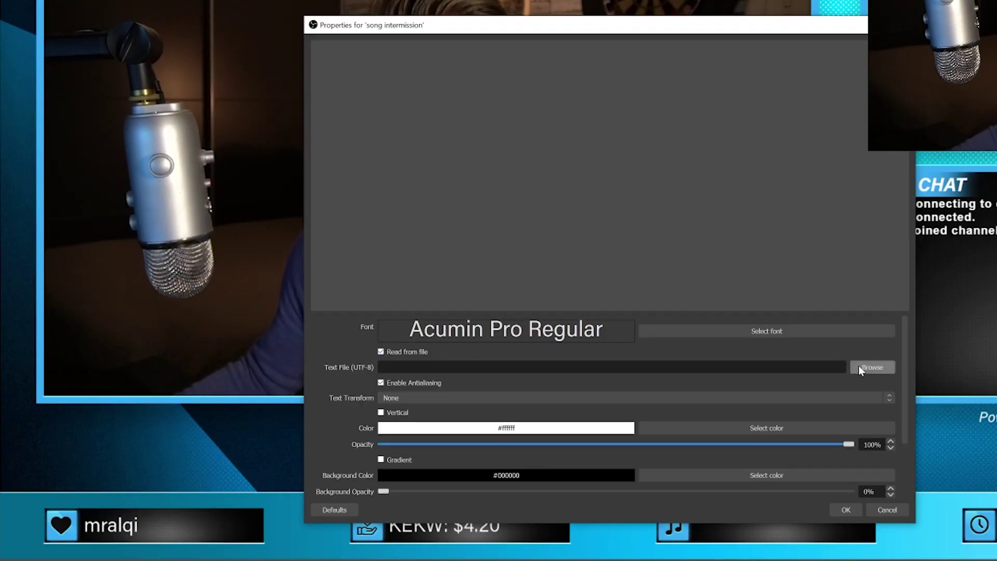
# Load Snip.txt from the Snip-v7.0.5 Snip folder as the song text source's file
pyautogui.click(858, 365)
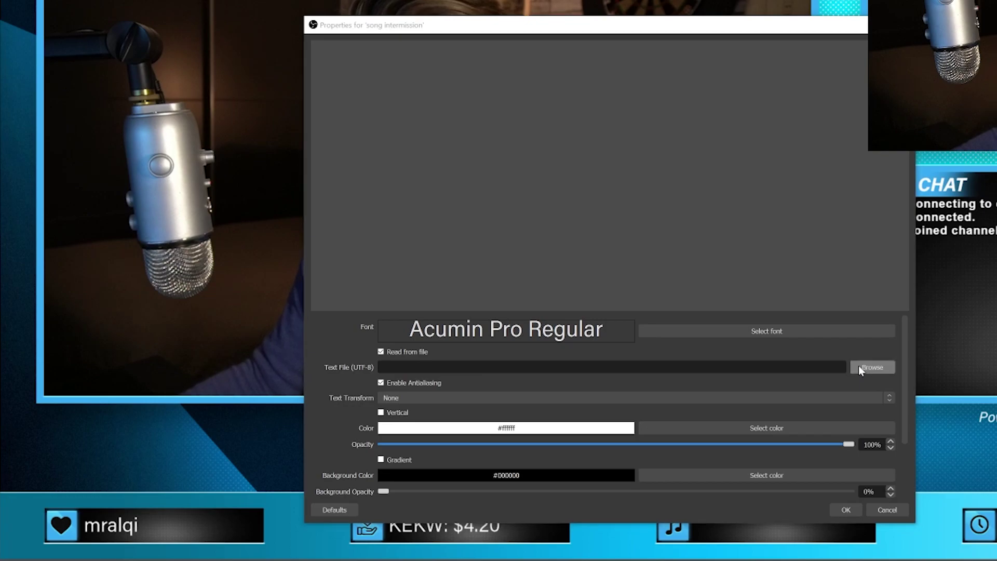
pyautogui.scroll(10, 407, 336)
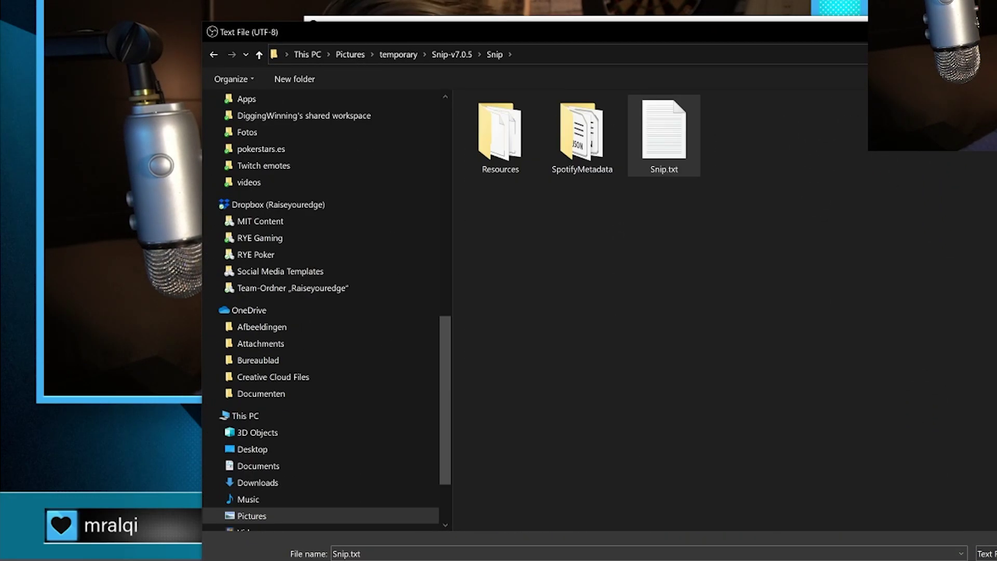
pyautogui.press('Return')
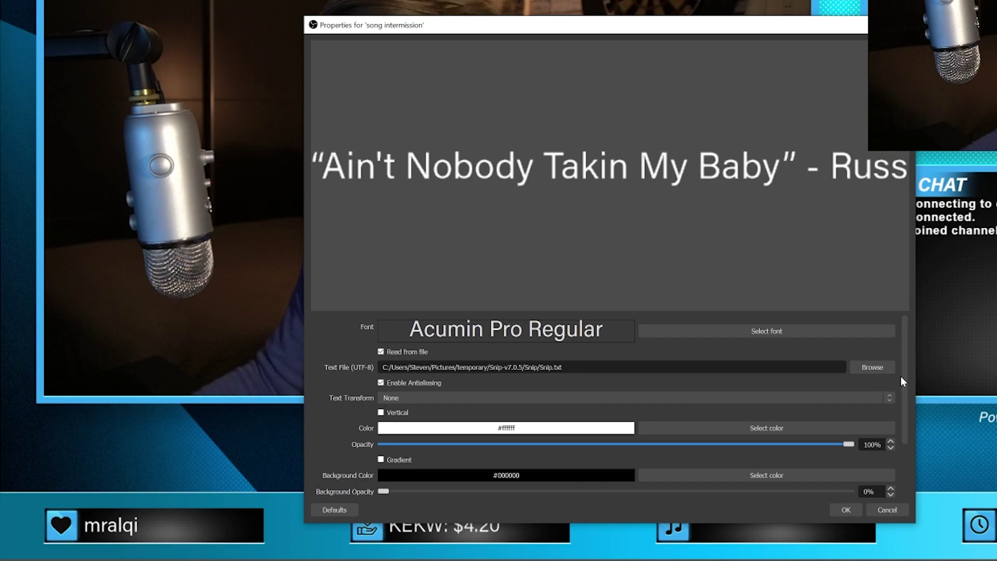
# Enable custom text extents for the song intermission text source
pyautogui.moveTo(902, 379); pyautogui.dragTo(901, 442)
pyautogui.click(435, 489)
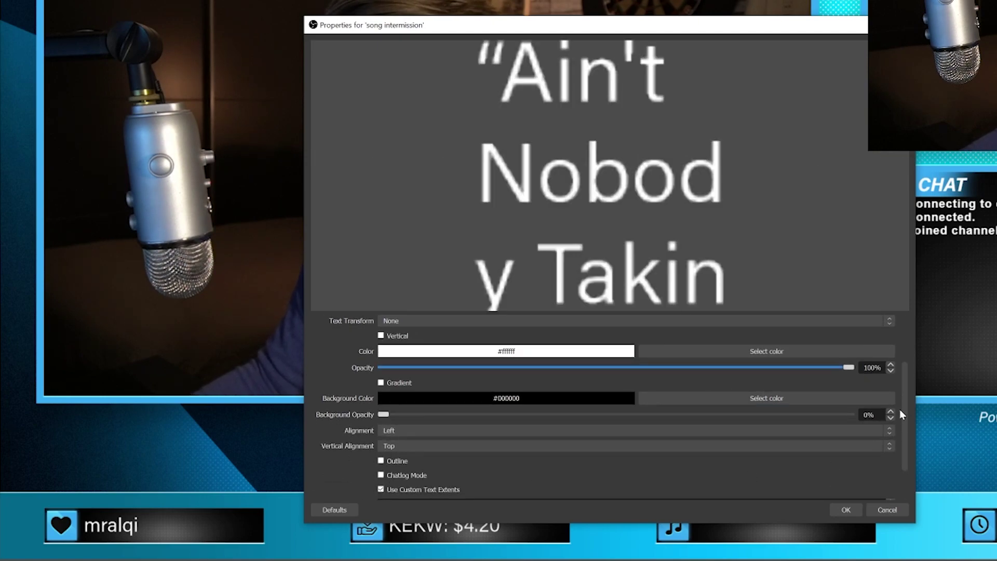
pyautogui.scroll(-2, 900, 410)
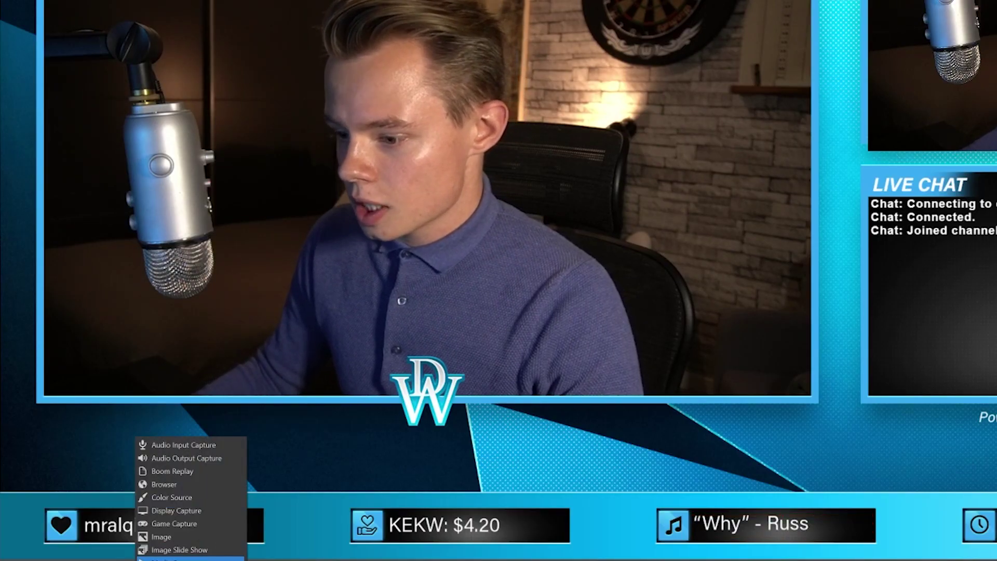
# Add a new uptime text source that reads ChronoUp.txt from the Snaz TextFiles folder in Documents
pyautogui.click(190, 560)
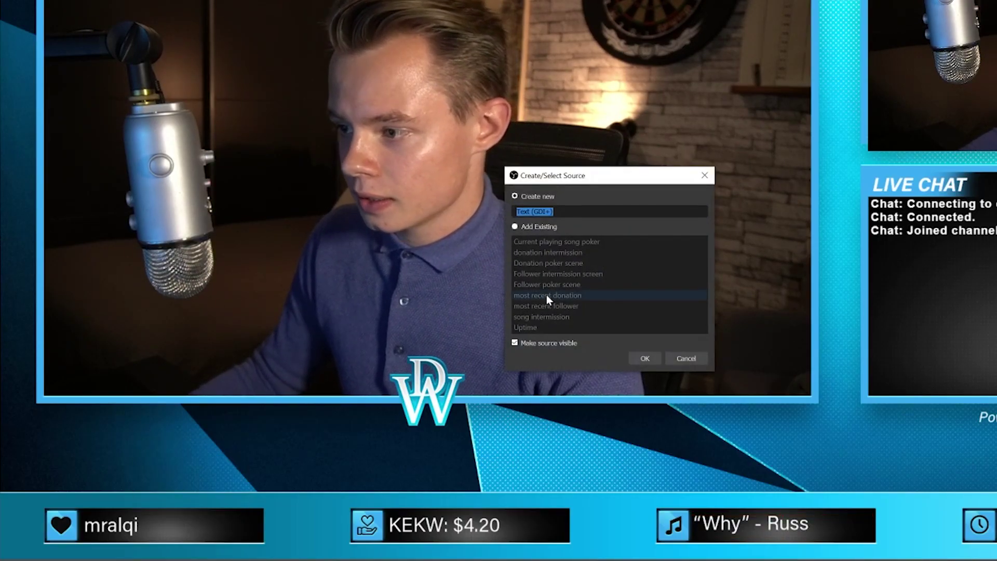
pyautogui.write('upti')
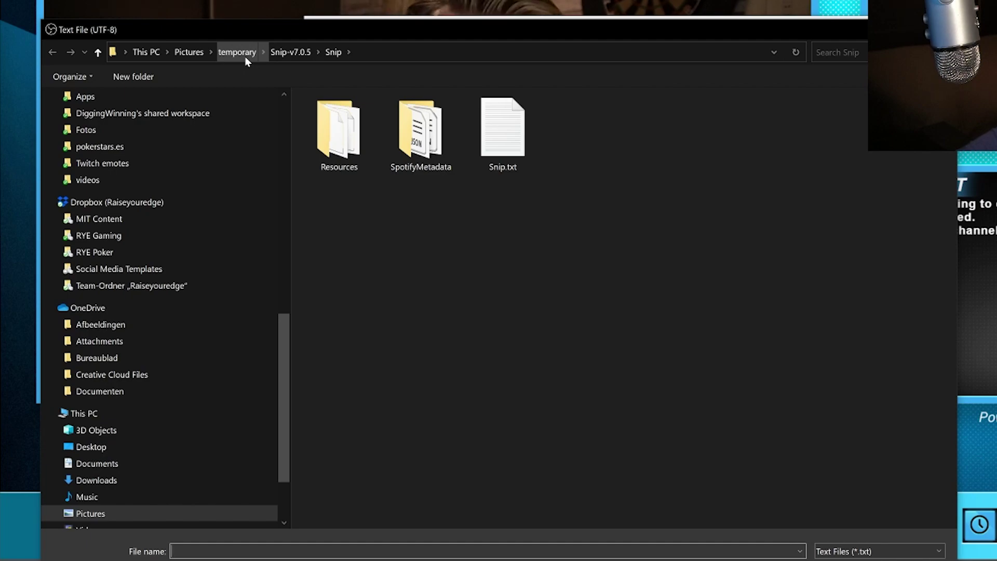
pyautogui.scroll(3, 207, 195)
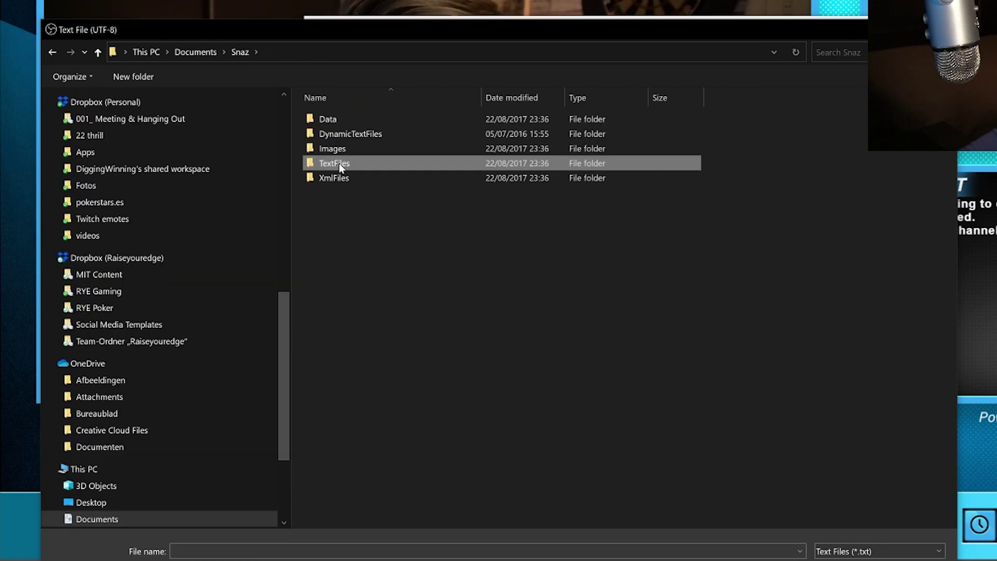
pyautogui.doubleClick(339, 163)
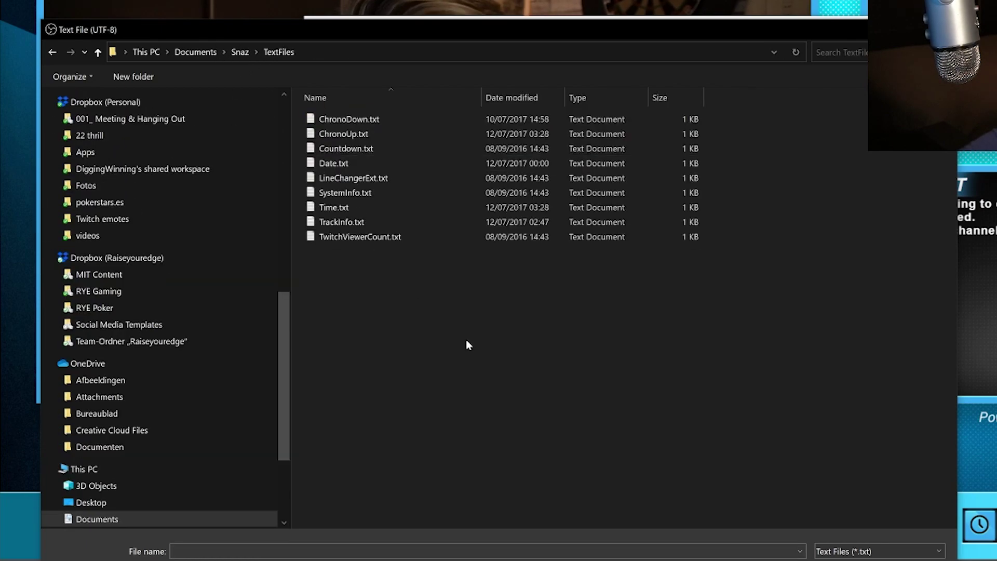
pyautogui.click(370, 132)
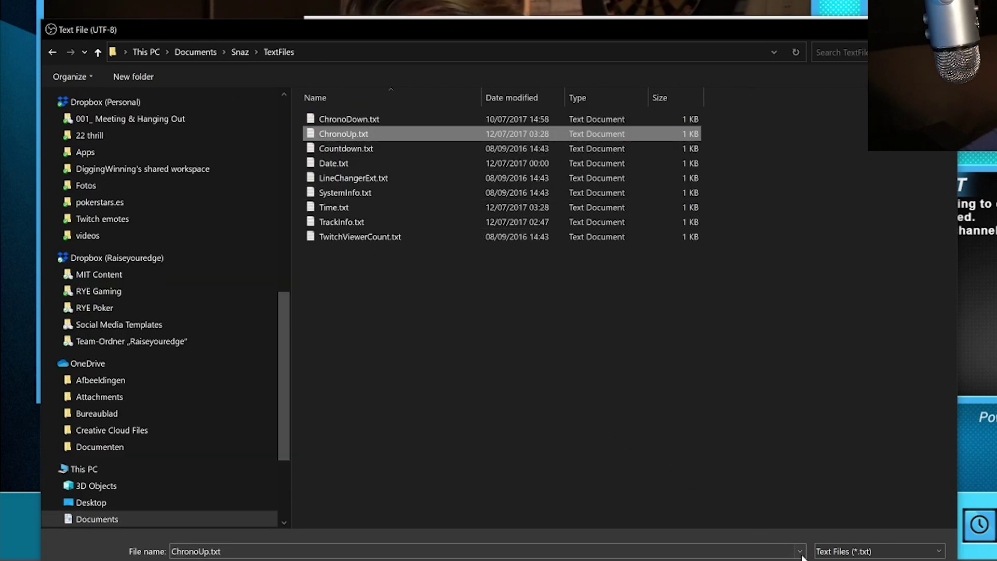
pyautogui.press('Return')
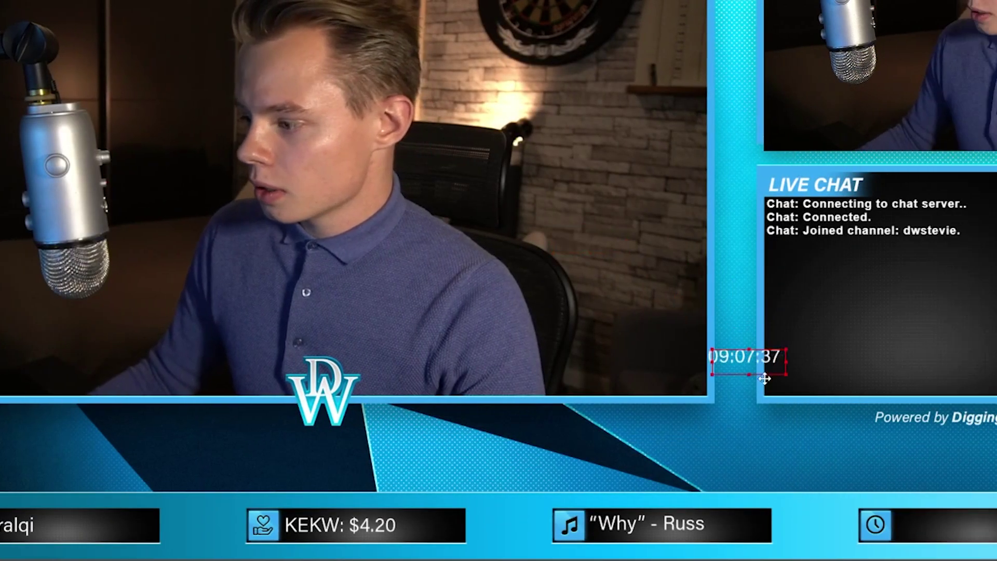
# Place the uptime text in the empty label box beside the clock icon and deselect it
pyautogui.moveTo(765, 378); pyautogui.dragTo(827, 523)
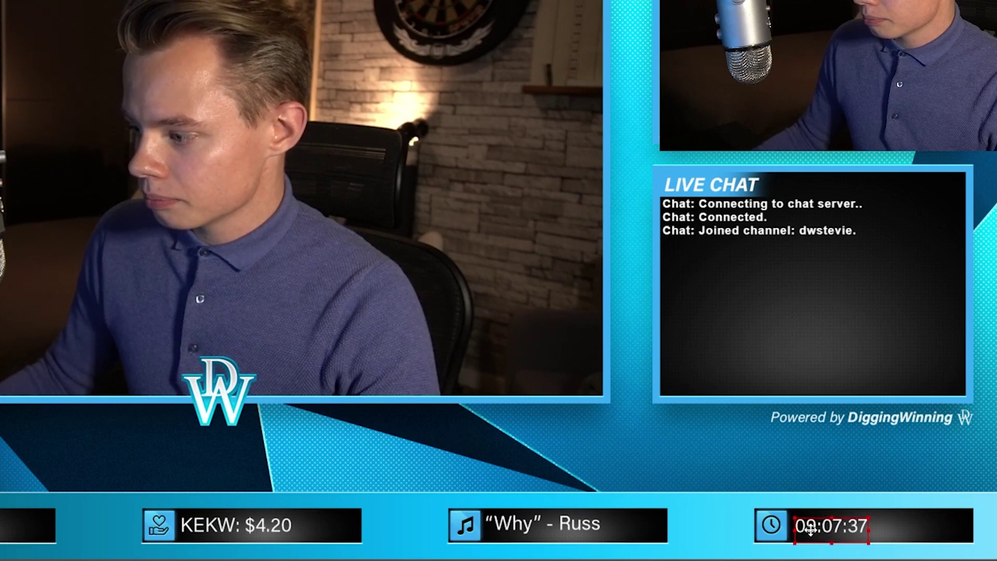
pyautogui.rightClick(2, 2)
pyautogui.click(20, 19)
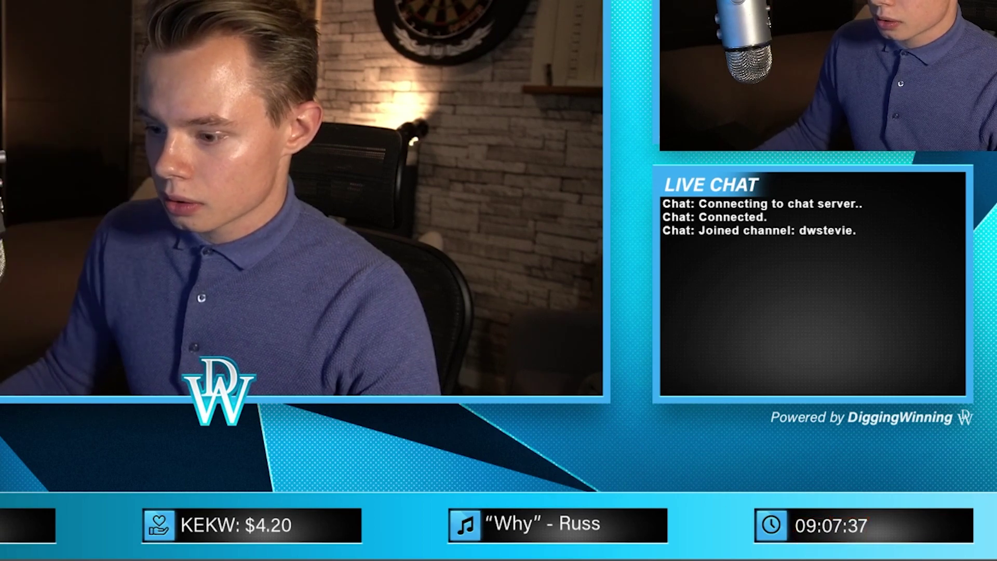
# Set the uptime text source's vertical transform position to 1014
pyautogui.rightClick(12, 560)
pyautogui.moveTo(133, 485)
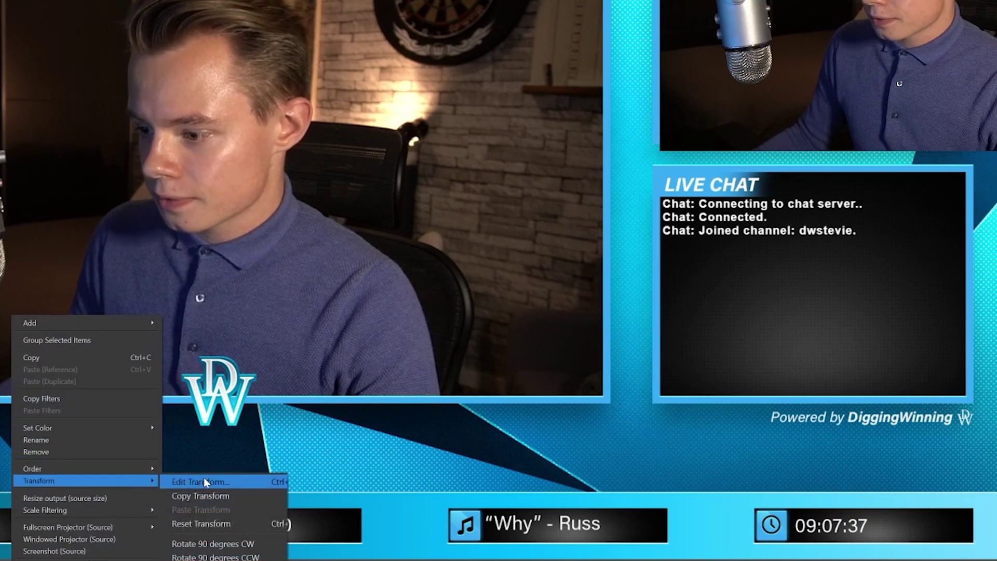
pyautogui.click(204, 479)
pyautogui.click(462, 206)
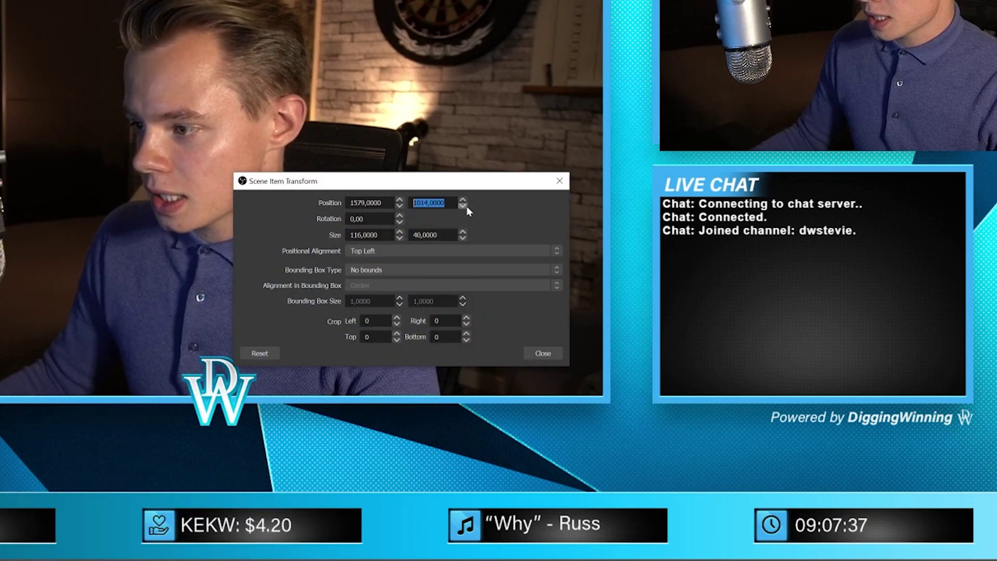
pyautogui.click(543, 353)
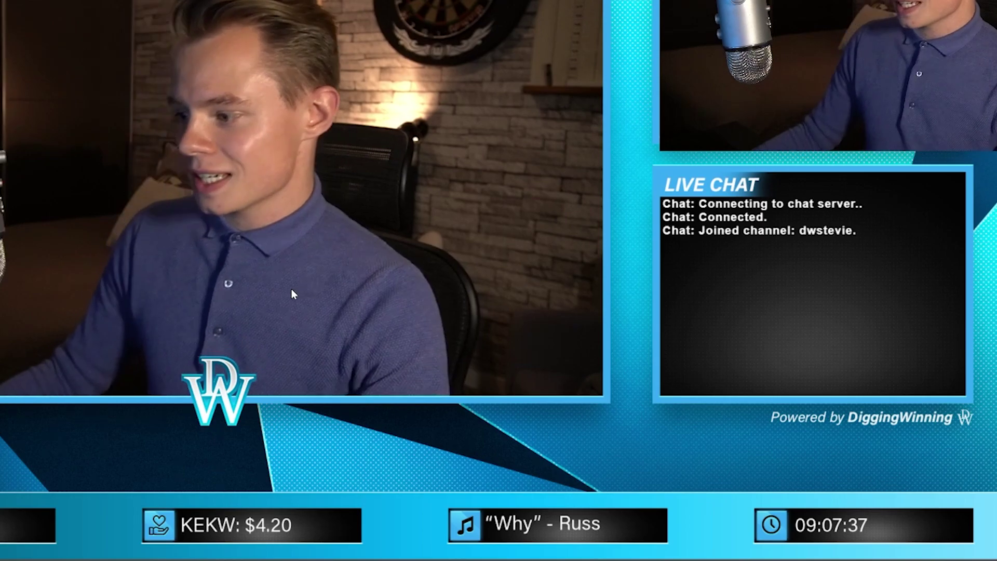